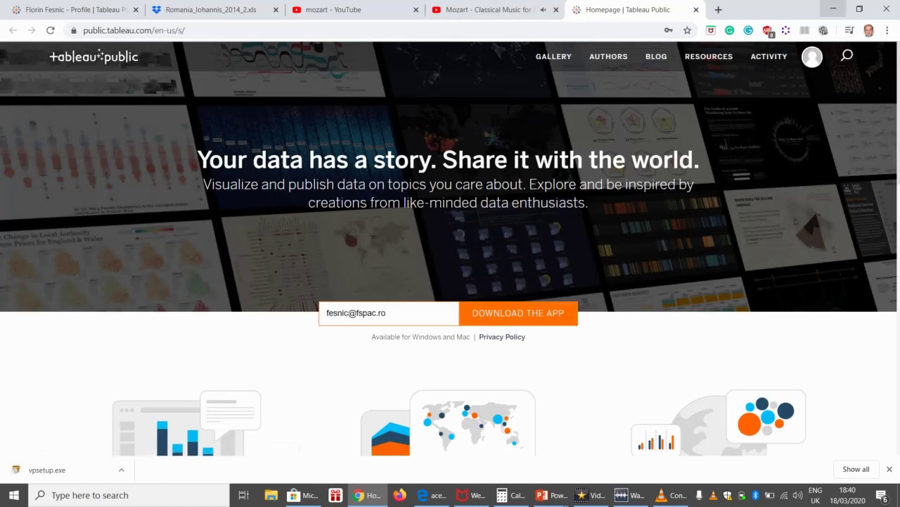
# Step: Preview the Romania_Iohannis_2014_2.xls county vote data on Dropbox, then return to the slideshow
pyautogui.click(833, 8)
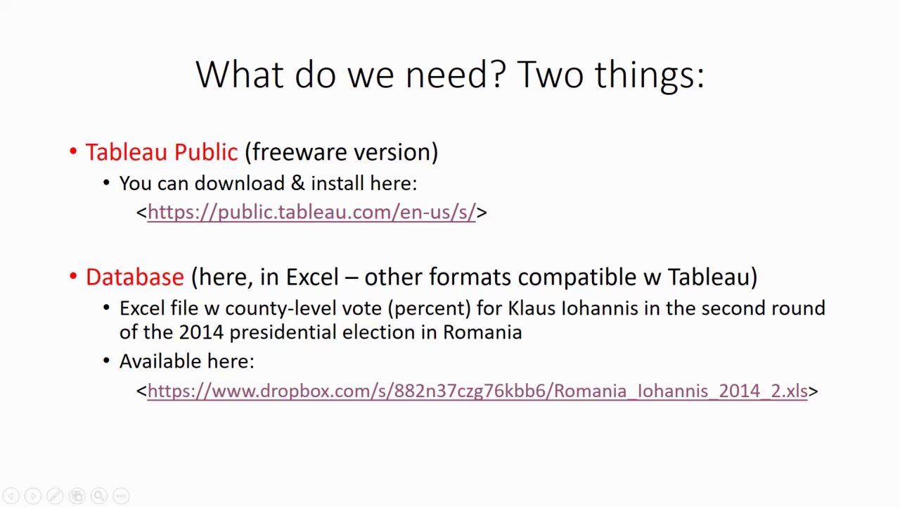
pyautogui.click(479, 390)
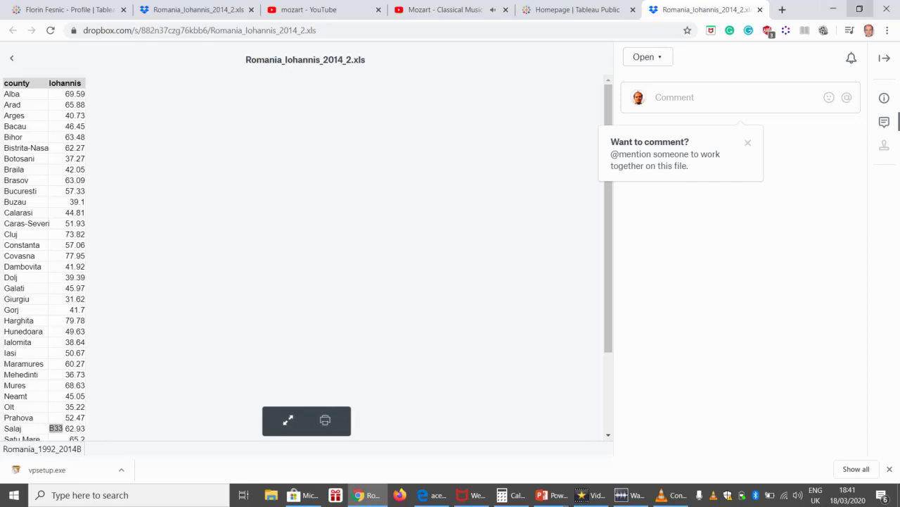
pyautogui.click(833, 9)
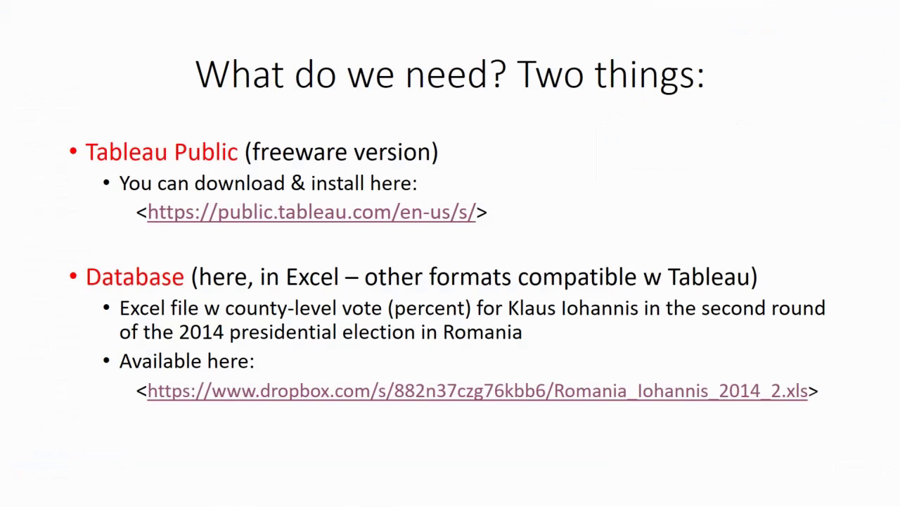
# Step: End the slideshow and minimize PowerPoint, WavePad and VLC to clear the desktop
pyautogui.press('Escape')
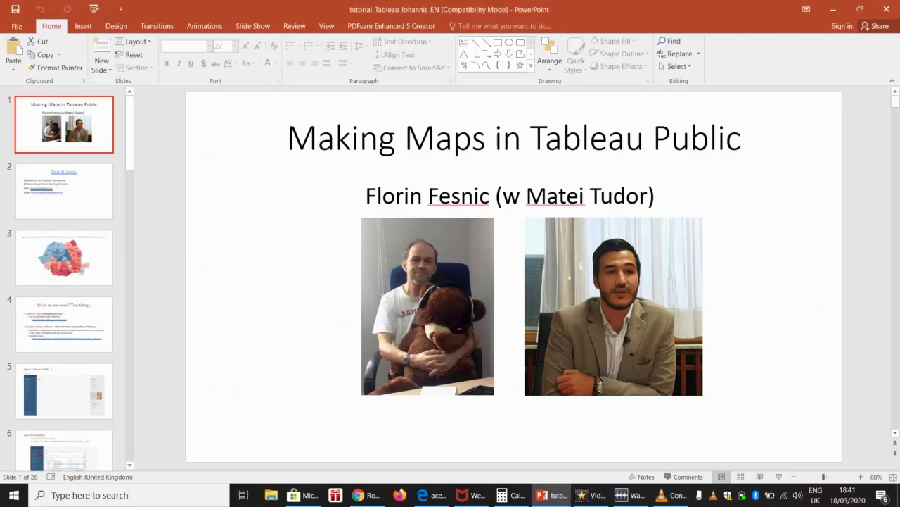
pyautogui.click(833, 7)
pyautogui.click(831, 7)
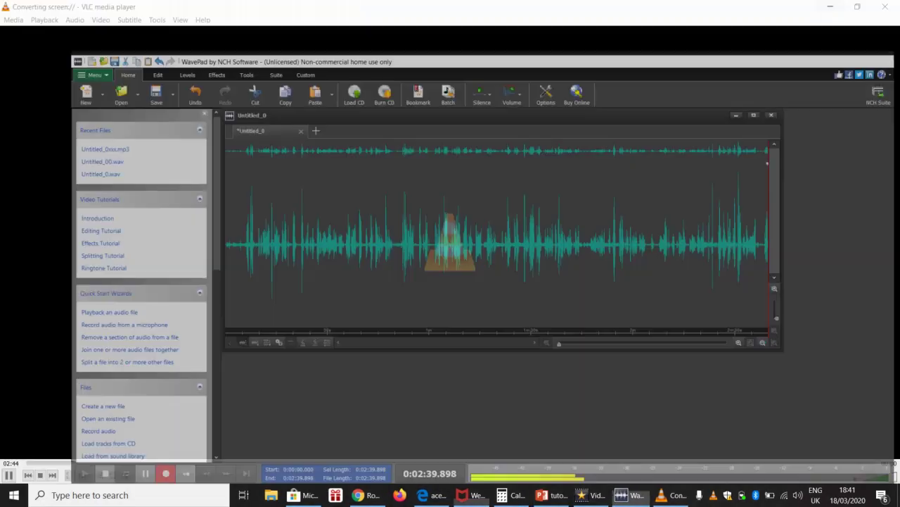
pyautogui.click(828, 7)
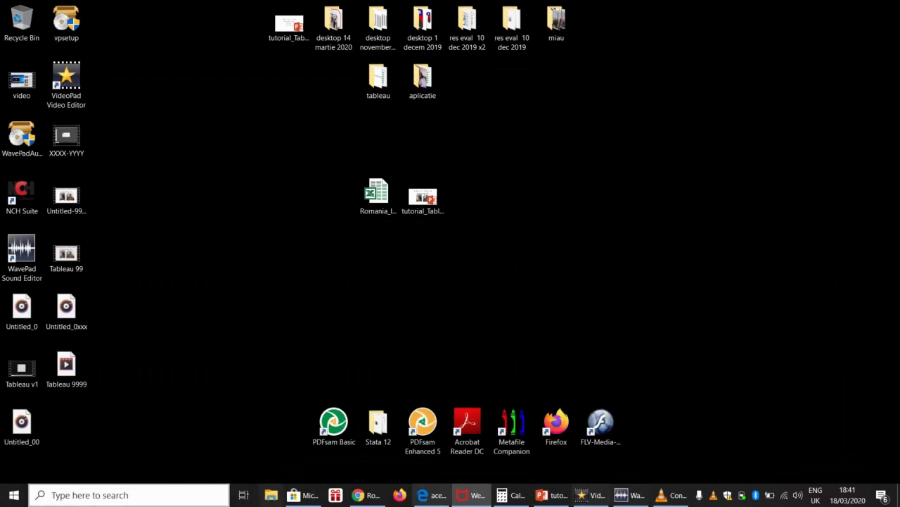
# Step: Launch Tableau Public 2019.1 from the Start menu app list
pyautogui.click(14, 495)
pyautogui.scroll(-20, 107, 253)
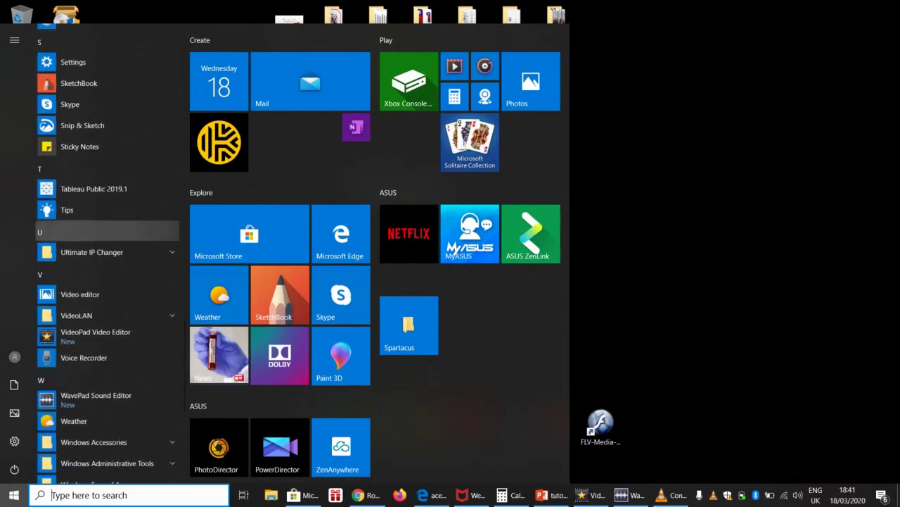
pyautogui.click(66, 197)
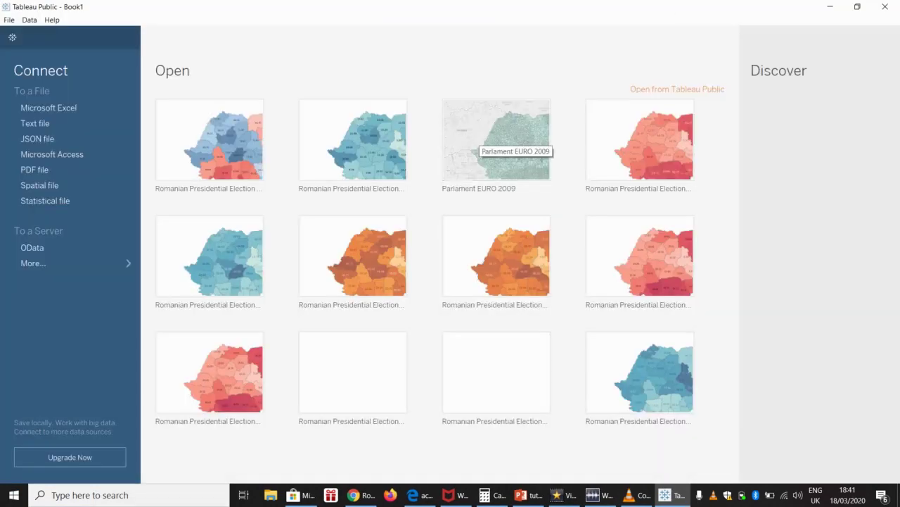
# Step: Open Romania_Iohannis_2014_2 from the Desktop as the Excel data source
pyautogui.click(9, 19)
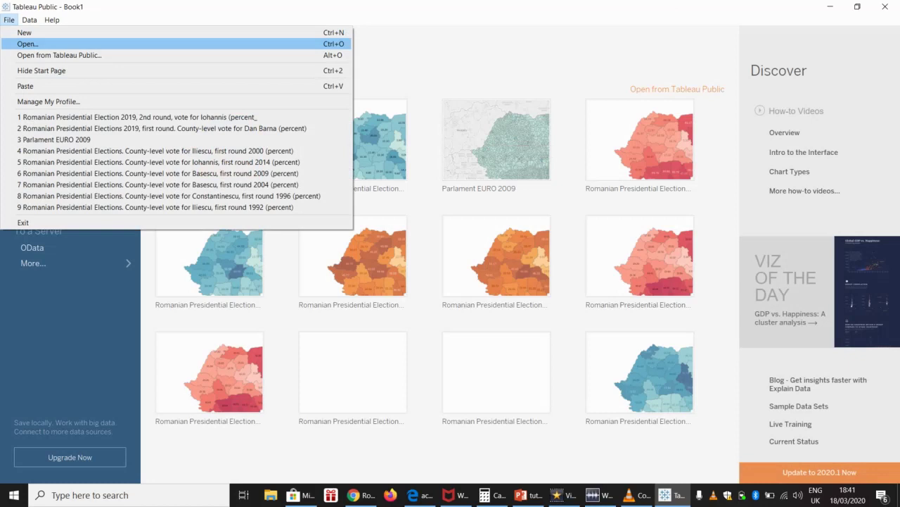
pyautogui.press('Return')
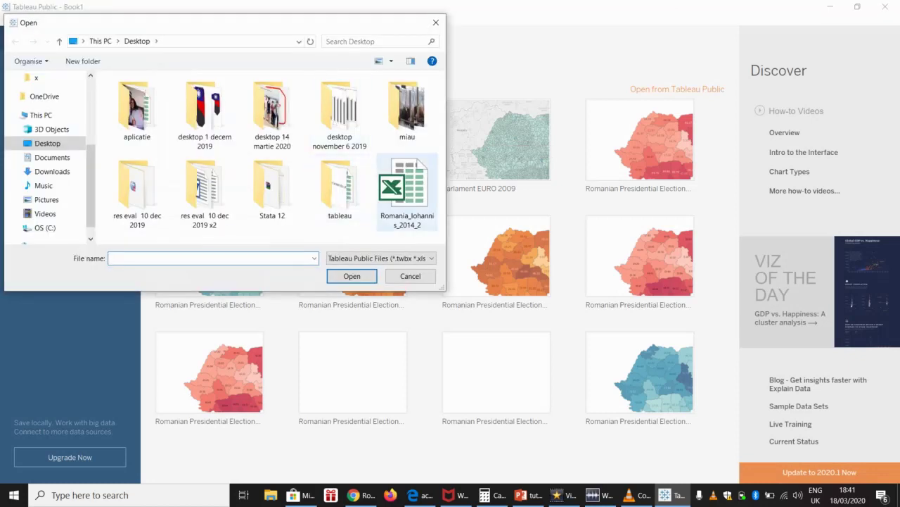
pyautogui.click(407, 191)
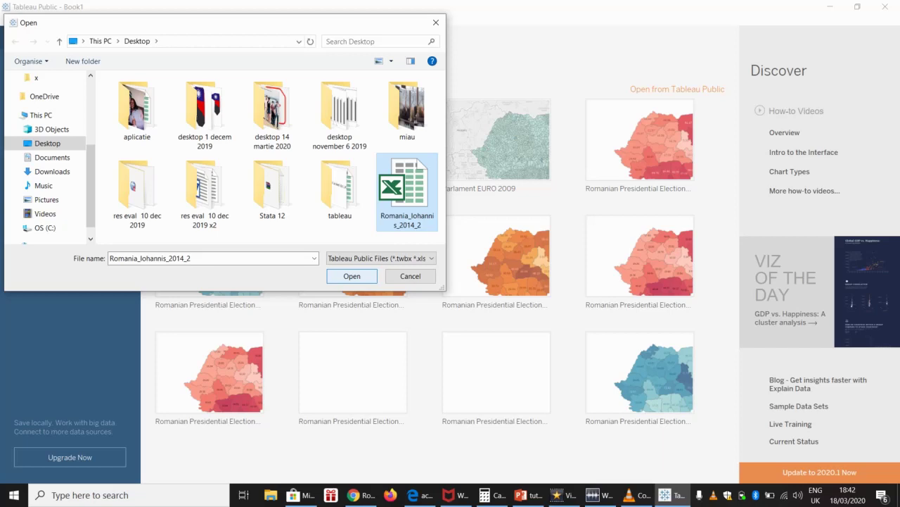
pyautogui.press('Return')
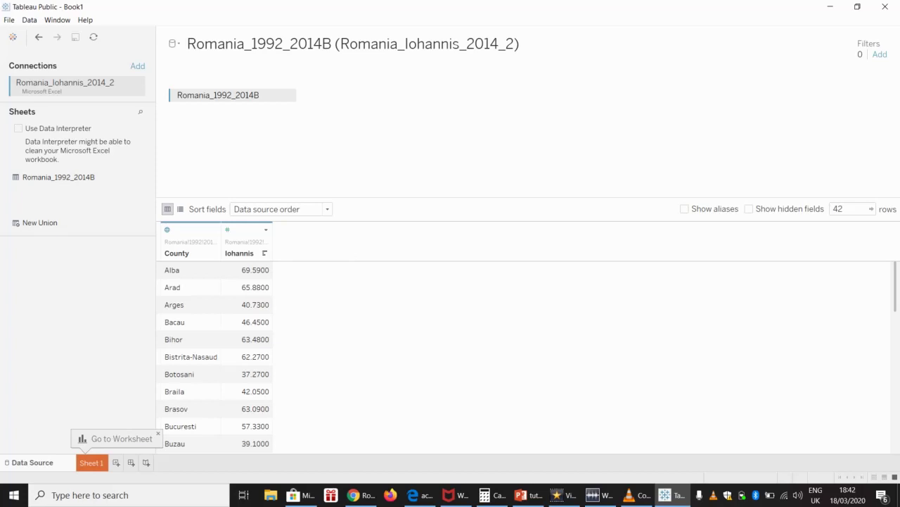
# Step: On Sheet 1, place the County dimension on the Detail shelf to generate a map
pyautogui.click(91, 462)
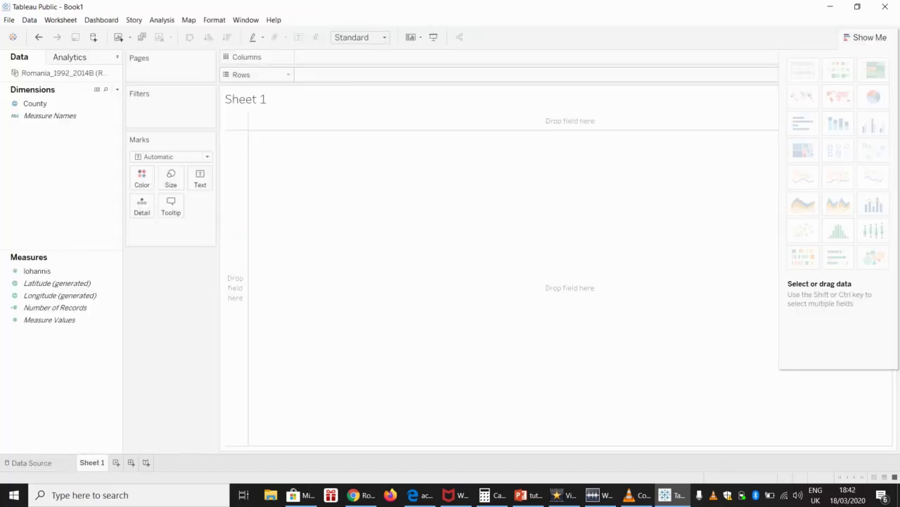
pyautogui.click(35, 103)
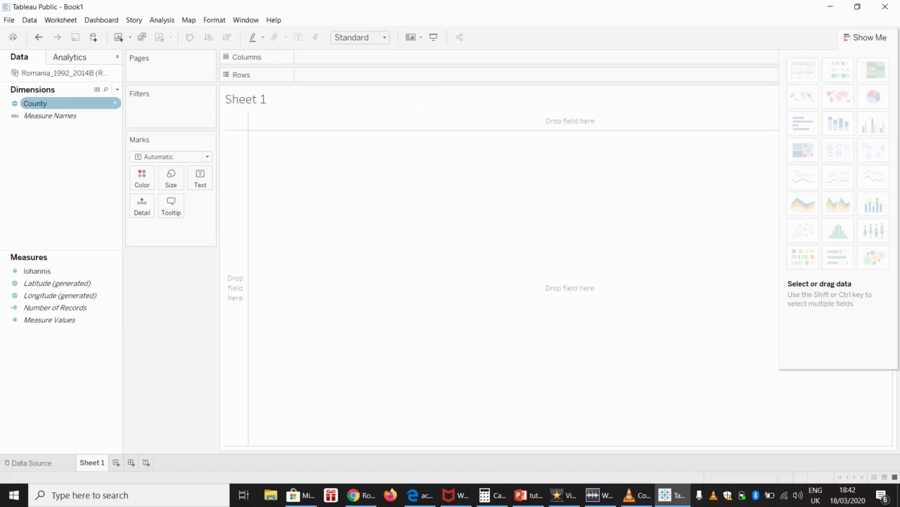
pyautogui.moveTo(35, 103); pyautogui.dragTo(156, 225)
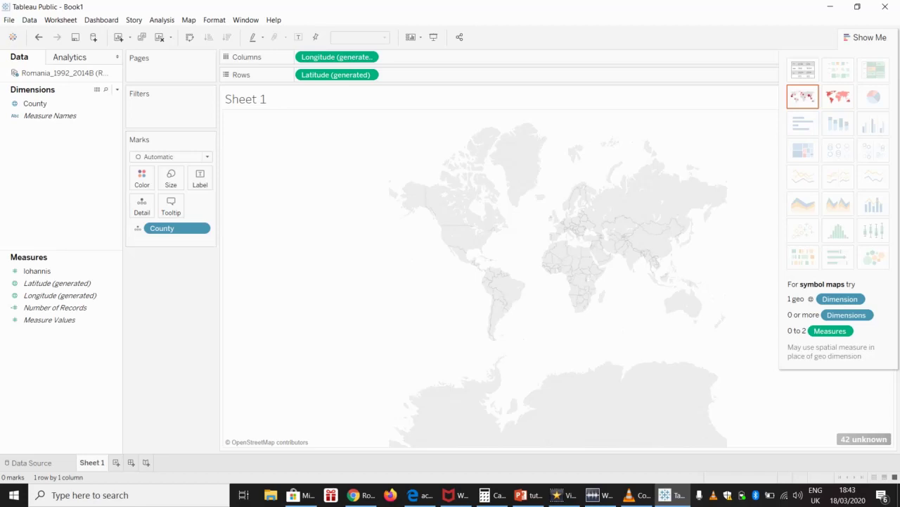
# Step: Assign the County field the State/Province geographic role
pyautogui.click(35, 104)
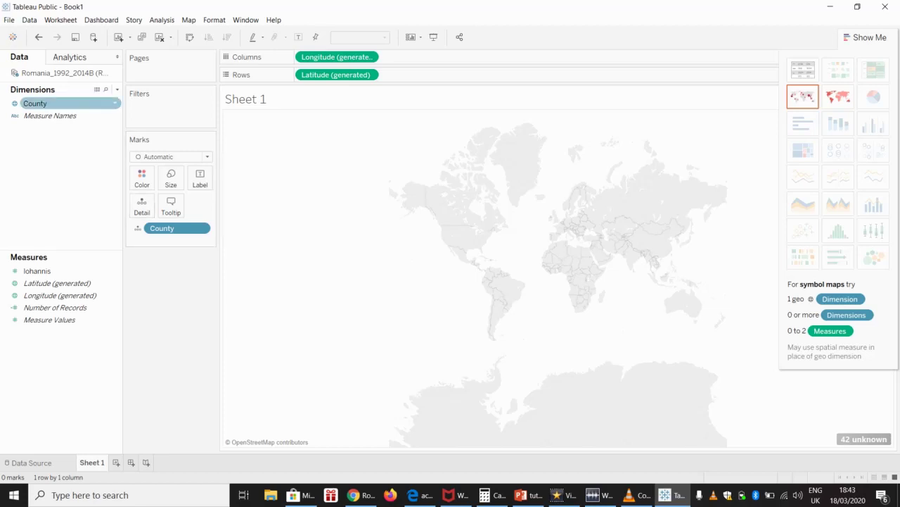
pyautogui.rightClick(114, 103)
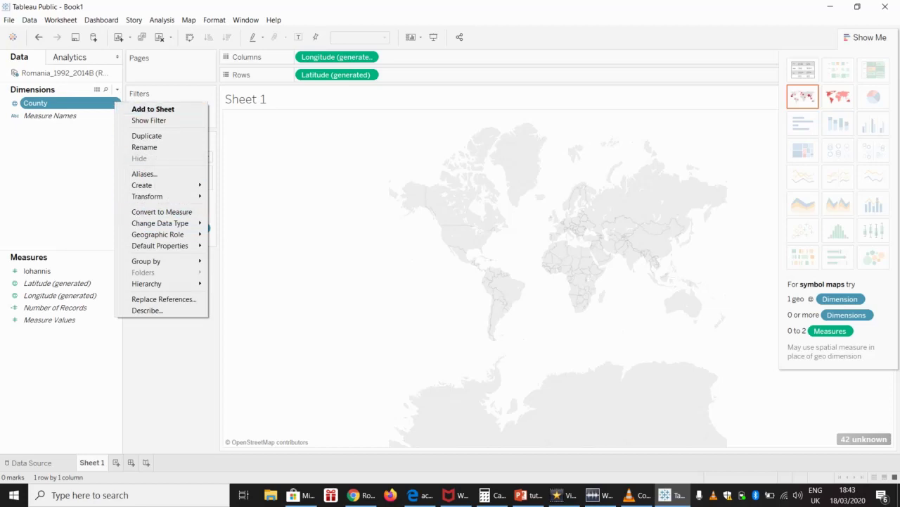
pyautogui.moveTo(161, 234)
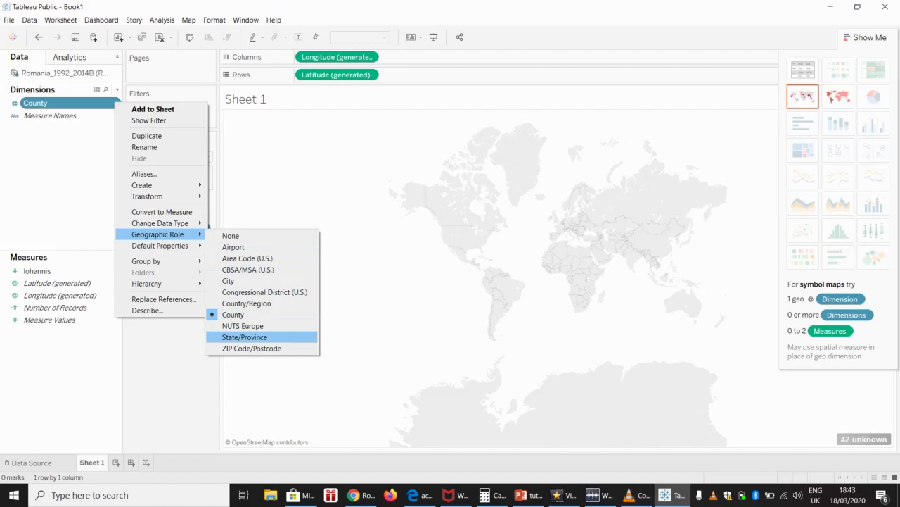
pyautogui.click(244, 337)
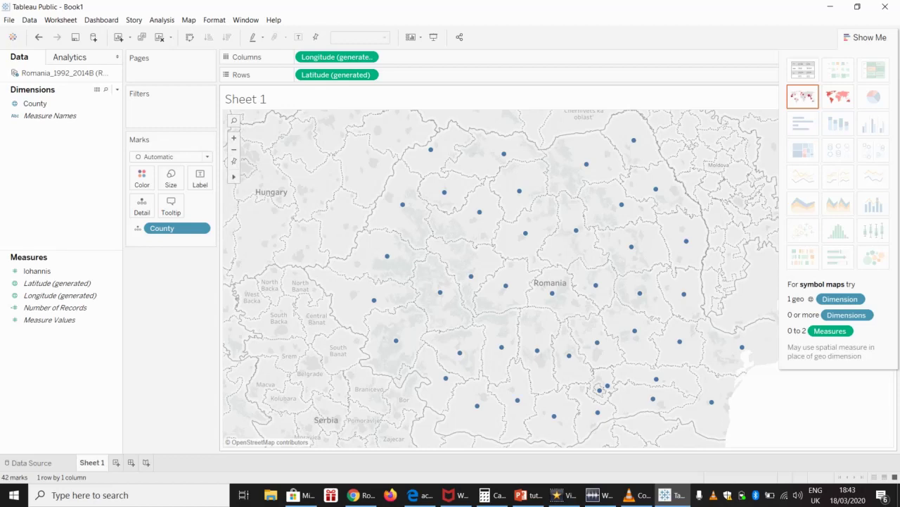
# Step: Colour the county map by the Iohannis measure, SUM(Iohannis), on the Color shelf
pyautogui.click(37, 271)
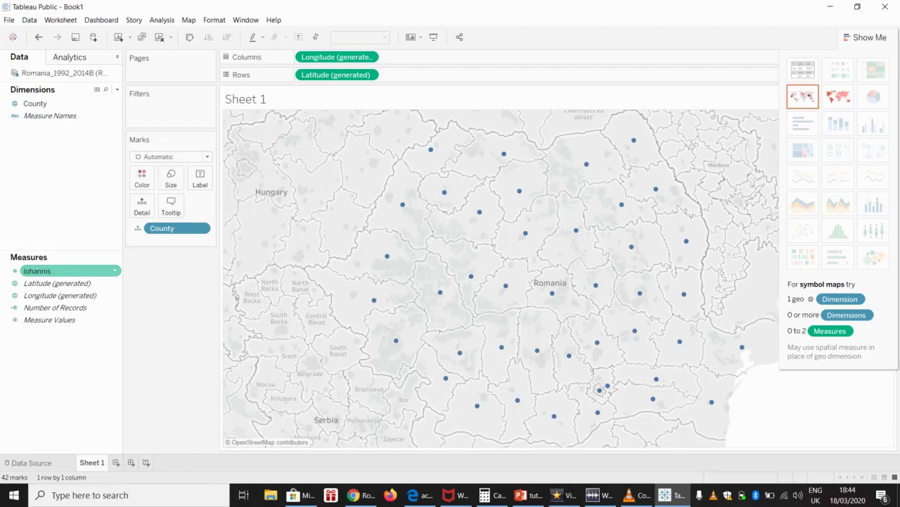
pyautogui.moveTo(71, 270)
pyautogui.mouseDown()
pyautogui.moveTo(167, 175)
pyautogui.moveTo(144, 175)
pyautogui.mouseUp()
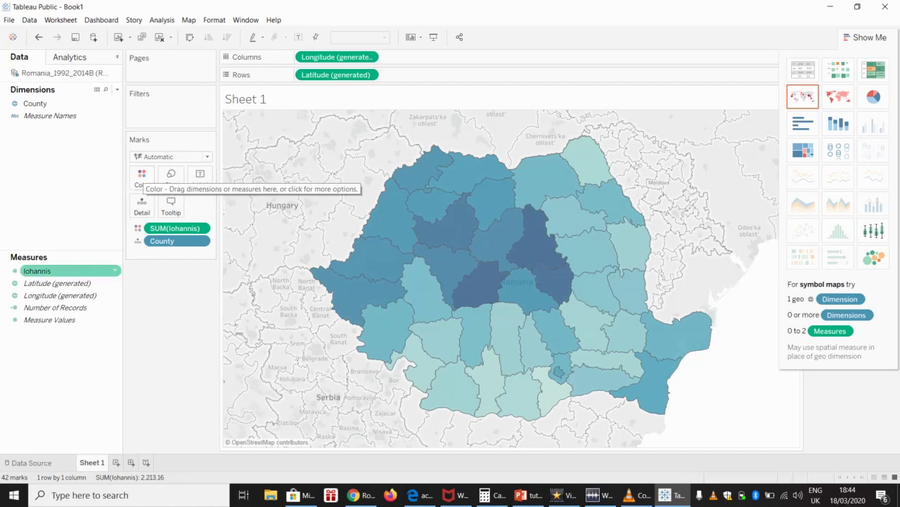
# Step: Put Iohannis on Label so each county shows its vote share, 31.62 to 79.78
pyautogui.moveTo(36, 270); pyautogui.dragTo(201, 176)
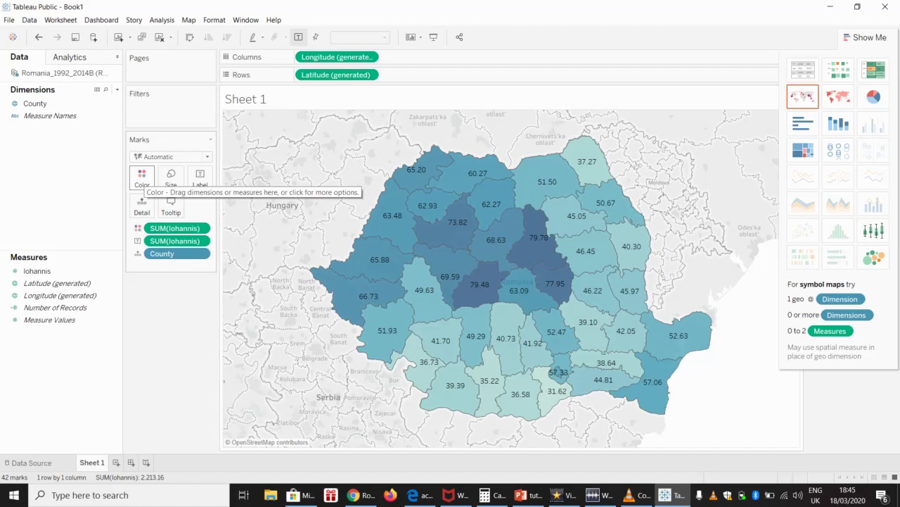
pyautogui.moveTo(527, 231)
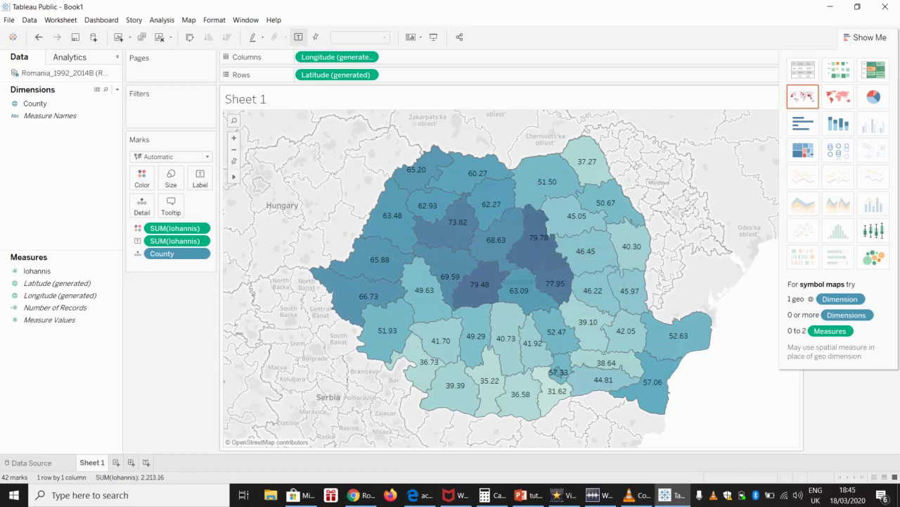
# Step: Apply a Red palette to the Iohannis colour scale
pyautogui.click(142, 178)
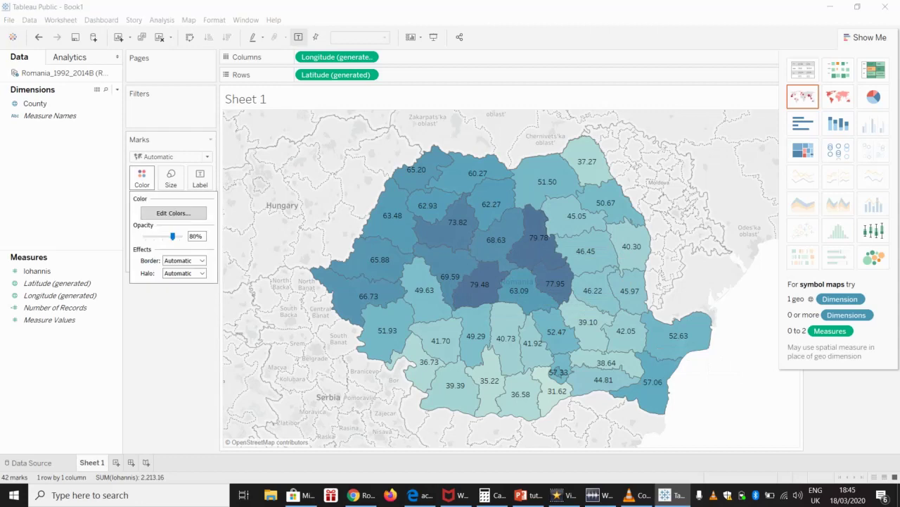
pyautogui.click(173, 213)
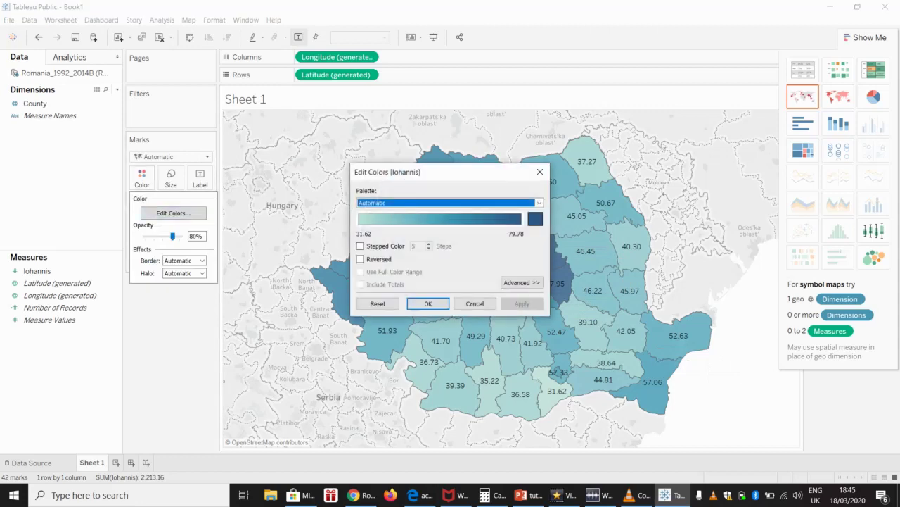
pyautogui.hotkey('alt', 'Down')
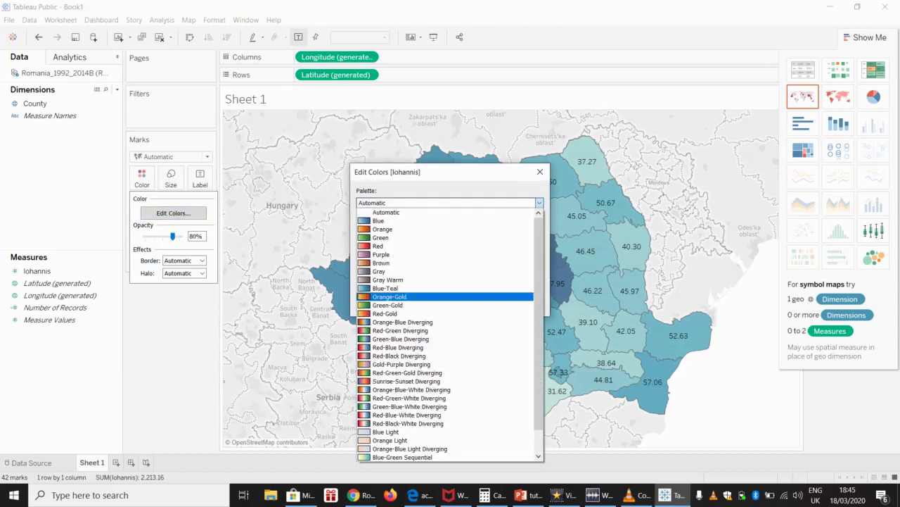
pyautogui.press('Down')
pyautogui.press('Down')
pyautogui.press('Down')
pyautogui.press('Down')
pyautogui.press('Down')
pyautogui.press('Down')
pyautogui.press('Down')
pyautogui.press('Down')
pyautogui.press('Down')
pyautogui.press('Down')
pyautogui.press('Down')
pyautogui.press('Up')
pyautogui.press('Up')
pyautogui.press('Up')
pyautogui.press('Up')
pyautogui.press('Up')
pyautogui.press('Up')
pyautogui.press('Up')
pyautogui.press('Up')
pyautogui.press('Up')
pyautogui.press('Up')
pyautogui.press('Up')
pyautogui.press('Up')
pyautogui.press('Up')
pyautogui.press('Up')
pyautogui.press('Up')
pyautogui.press('Up')
pyautogui.press('Up')
pyautogui.press('Up')
pyautogui.press('Up')
pyautogui.press('Up')
pyautogui.press('Up')
pyautogui.press('Up')
pyautogui.press('Up')
pyautogui.press('Return')
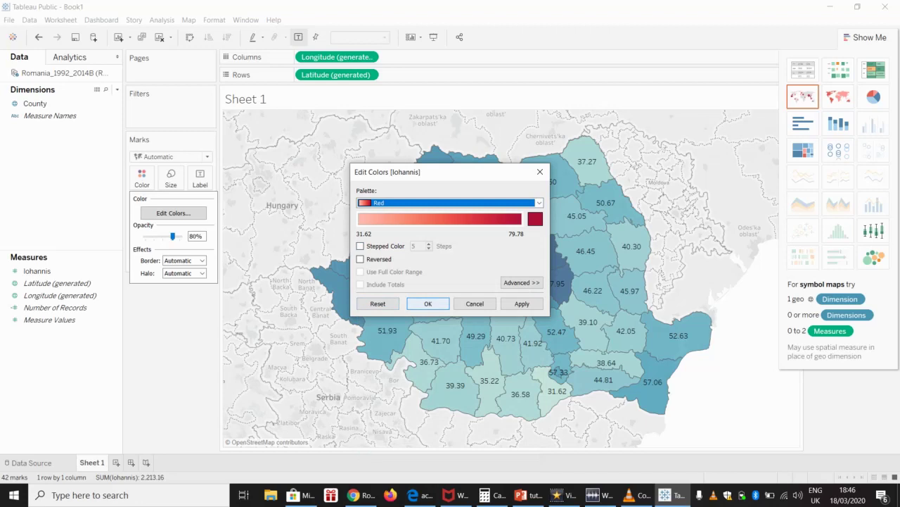
pyautogui.click(427, 303)
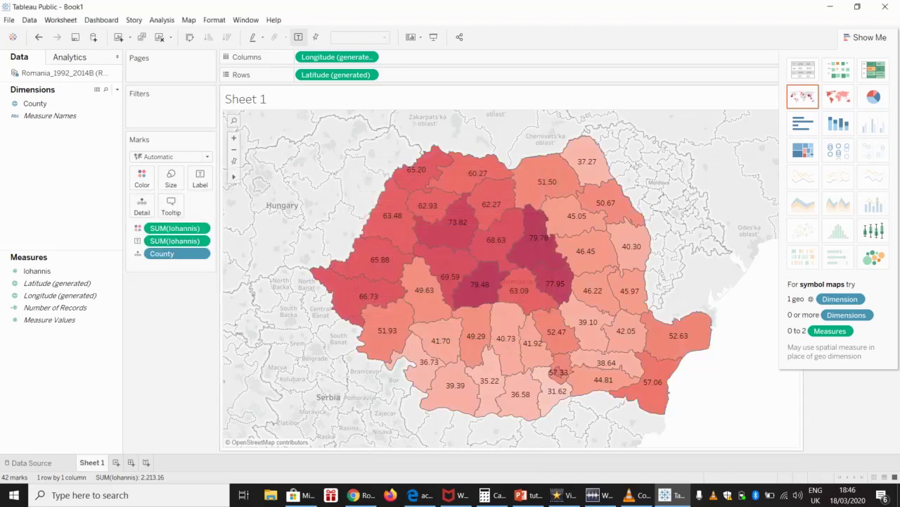
# Step: Switch the Iohannis colour palette to Red-Blue Diverging
pyautogui.click(141, 177)
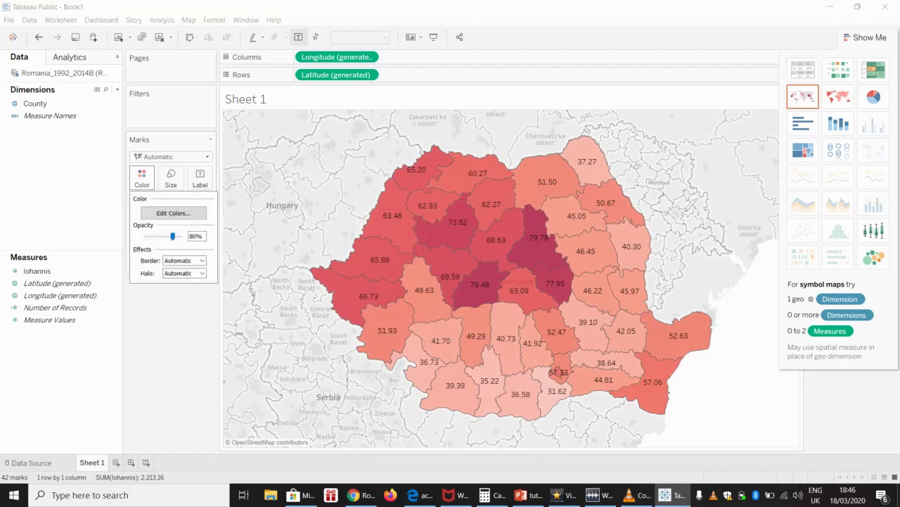
pyautogui.click(173, 213)
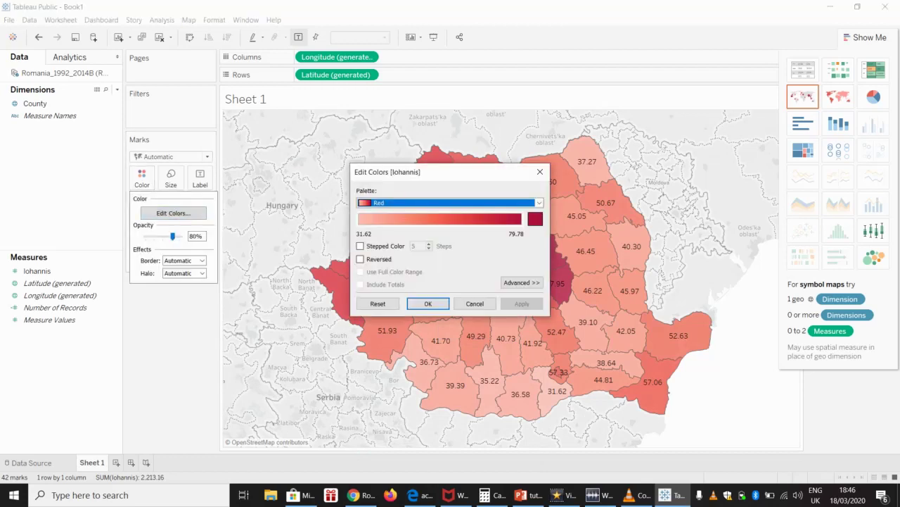
pyautogui.click(539, 202)
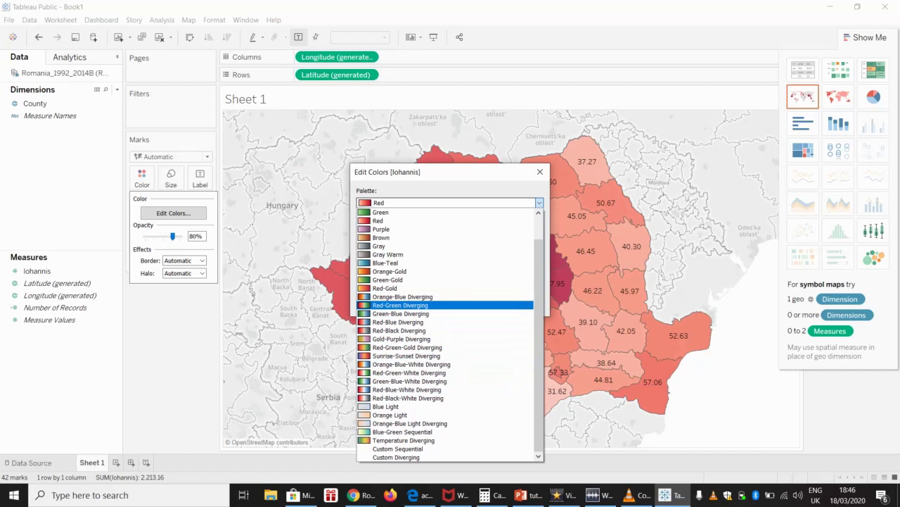
pyautogui.click(397, 321)
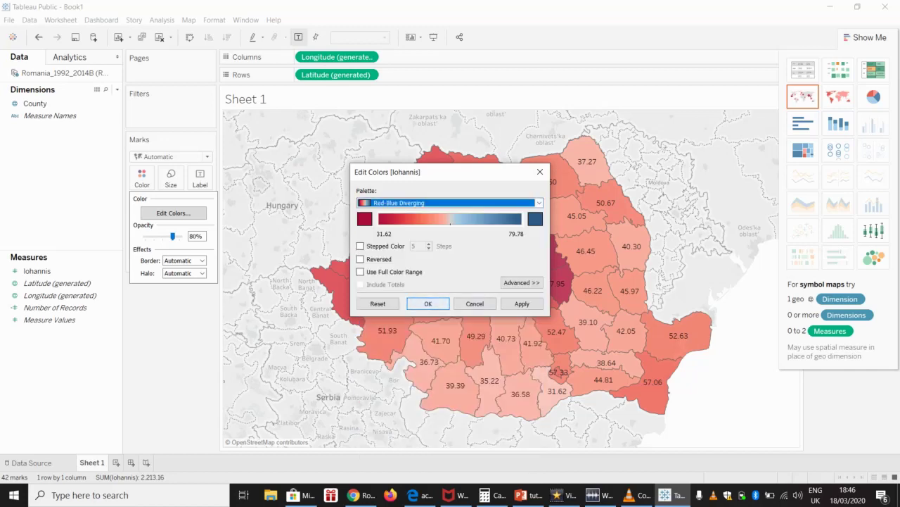
pyautogui.press('Return')
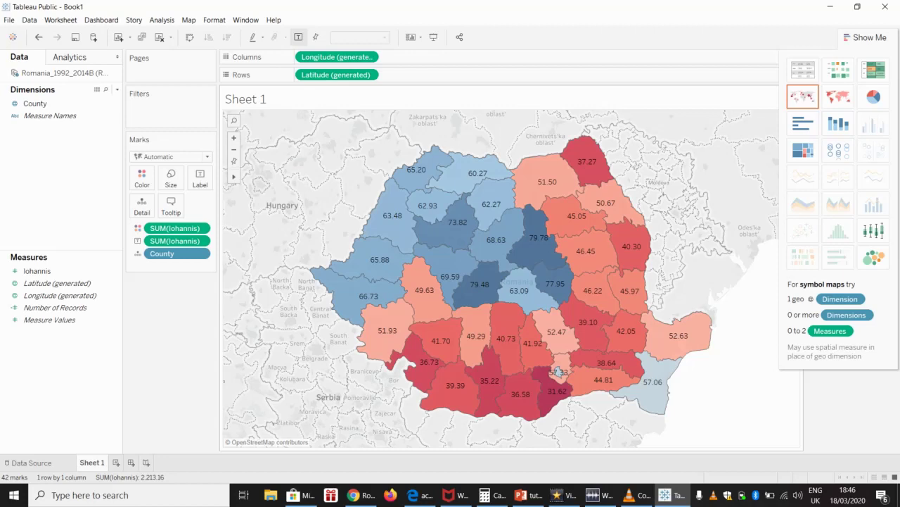
# Step: Reverse the Red-Blue Diverging palette so high Iohannis shares show red
pyautogui.moveTo(543, 242)
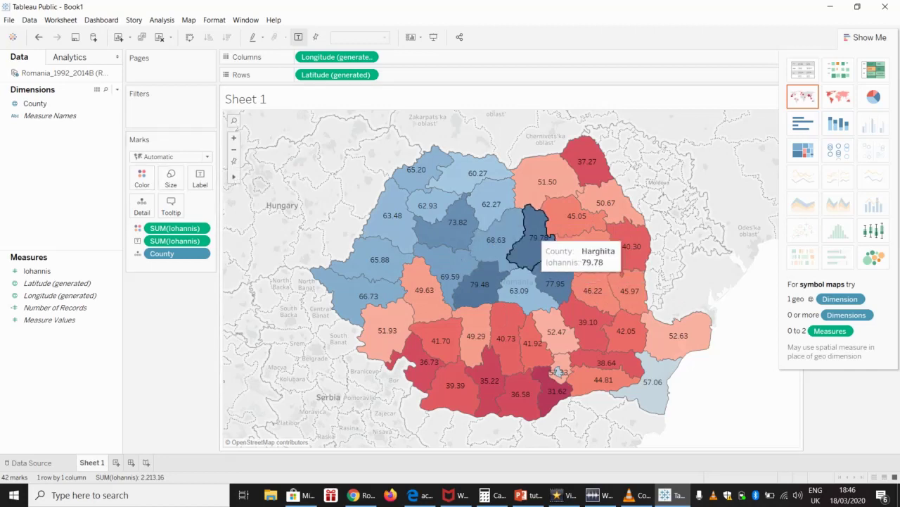
pyautogui.moveTo(496, 254)
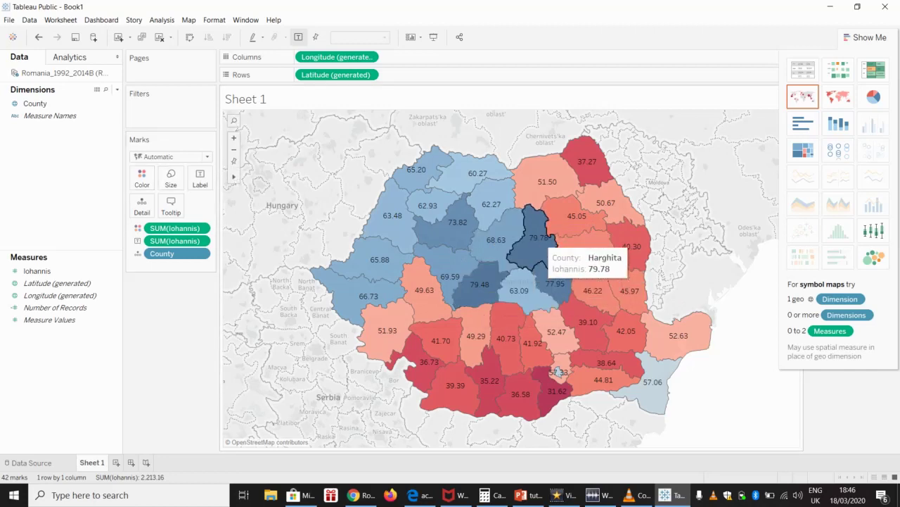
pyautogui.moveTo(524, 395)
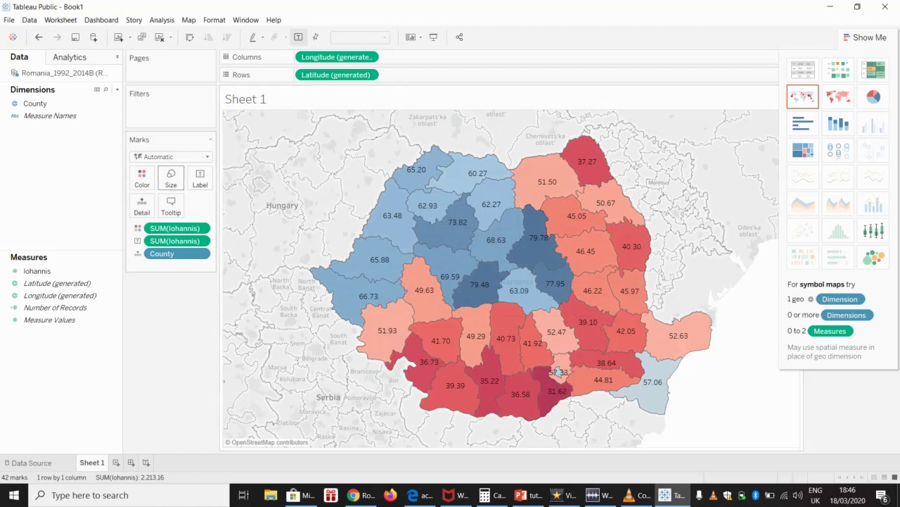
pyautogui.click(141, 176)
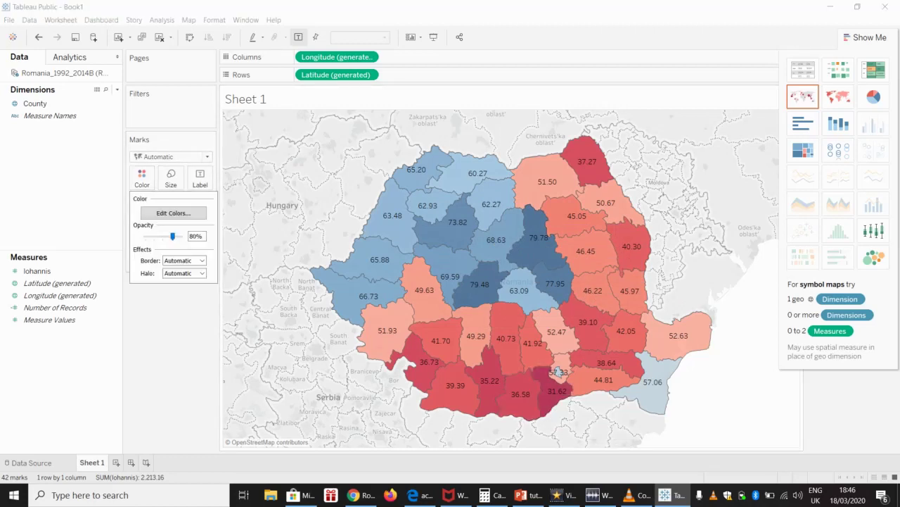
pyautogui.click(173, 212)
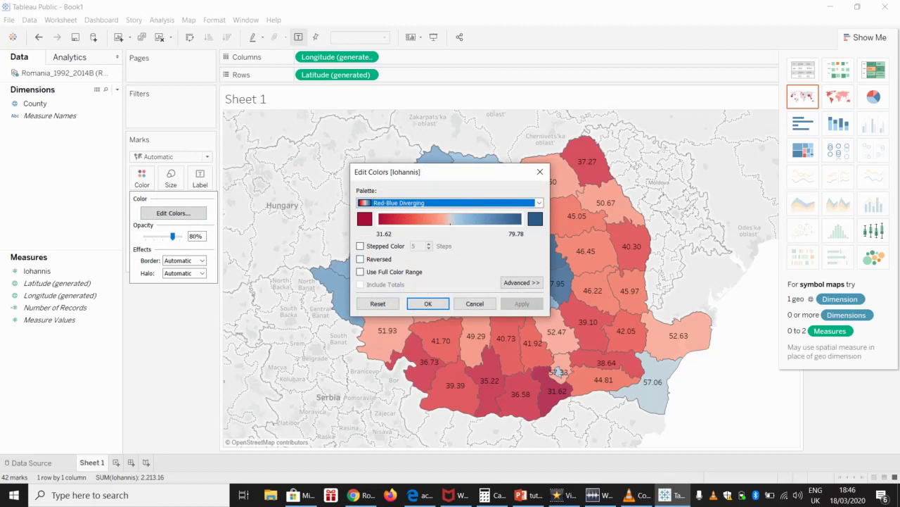
pyautogui.click(360, 259)
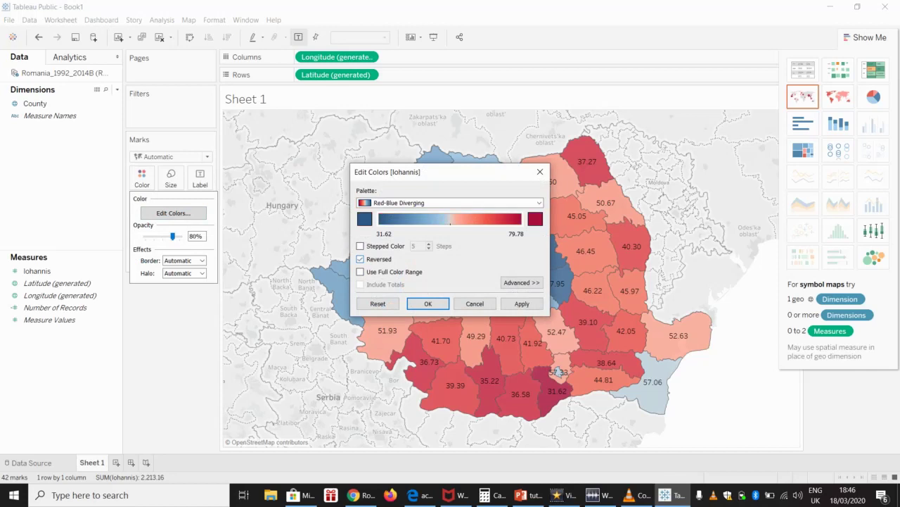
pyautogui.click(428, 303)
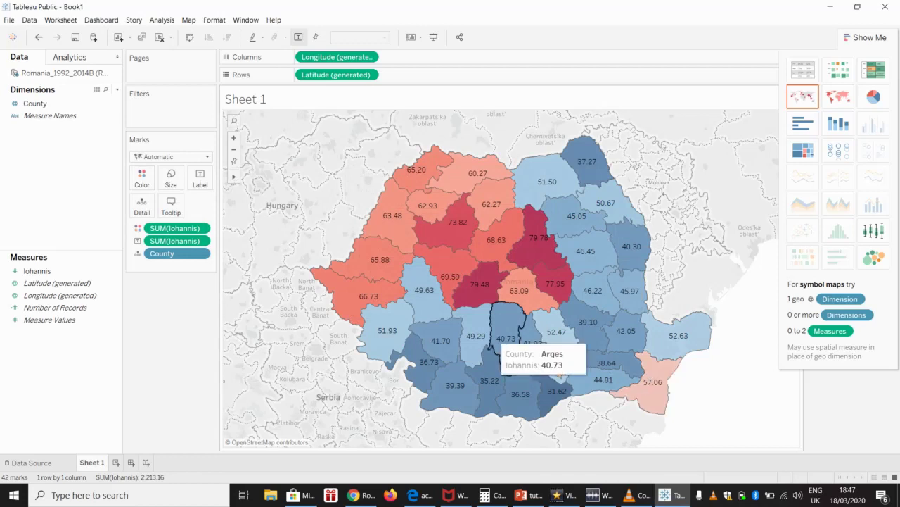
# Step: Confirm the reversed palette is kept and inspect Mures county on the map
pyautogui.click(142, 177)
pyautogui.click(173, 212)
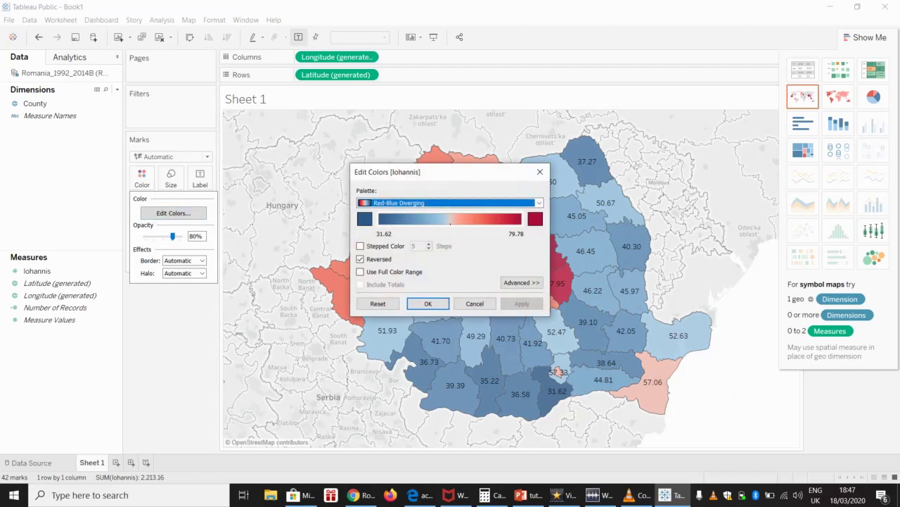
pyautogui.click(428, 303)
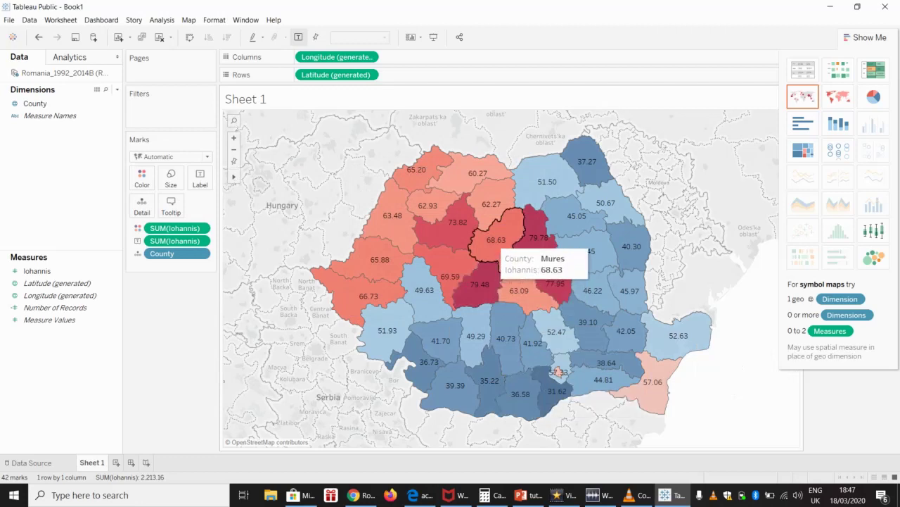
pyautogui.click(496, 242)
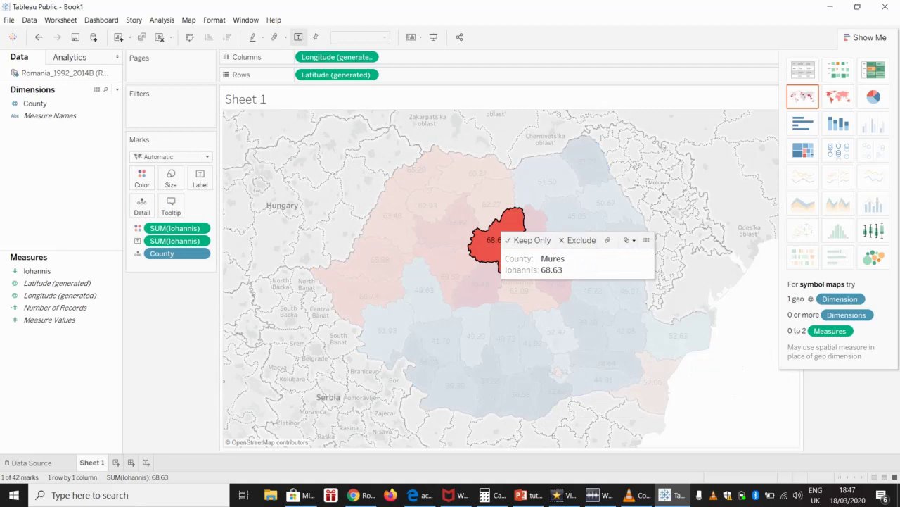
pyautogui.press('Escape')
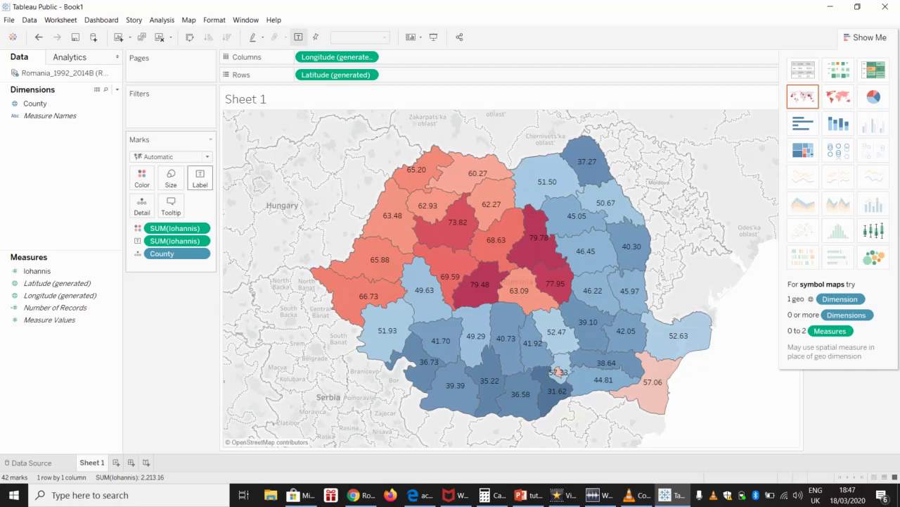
# Step: Set the county label font size to 10, leaving bold and italic off
pyautogui.click(199, 178)
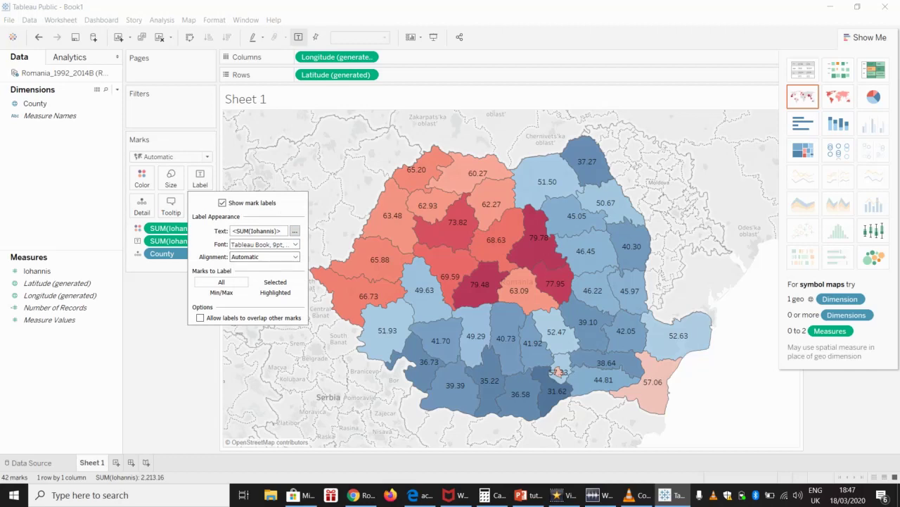
pyautogui.click(294, 244)
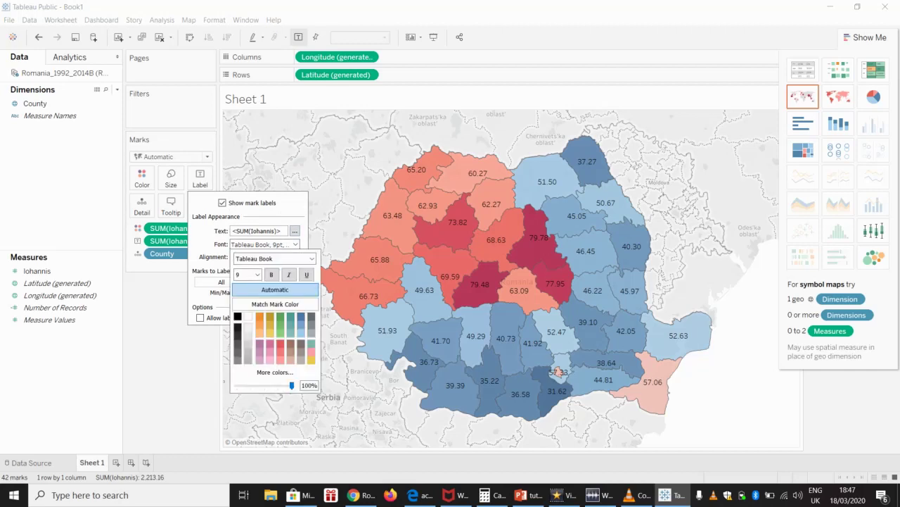
pyautogui.click(258, 274)
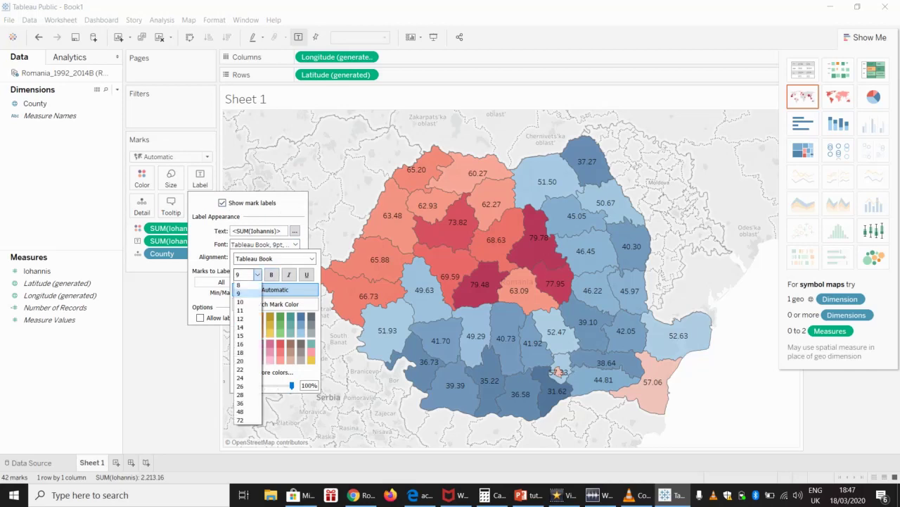
pyautogui.click(240, 301)
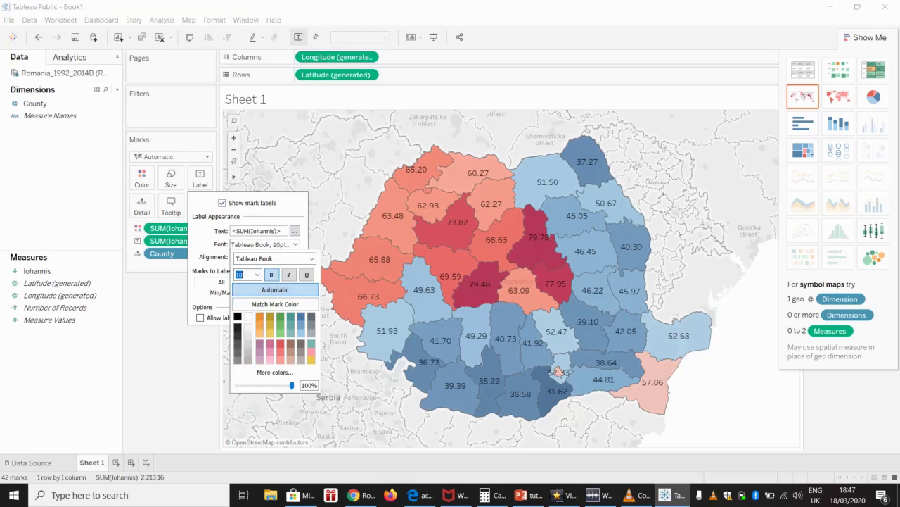
pyautogui.click(272, 275)
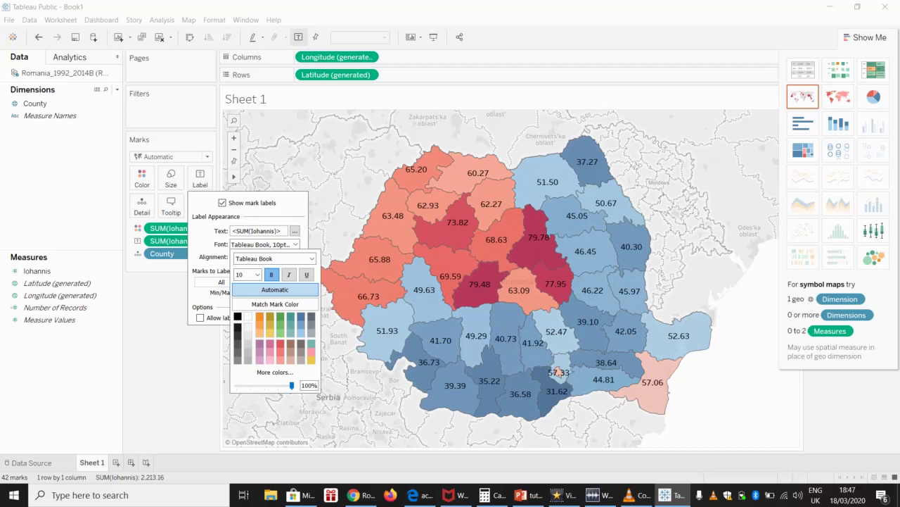
pyautogui.click(272, 274)
pyautogui.click(289, 274)
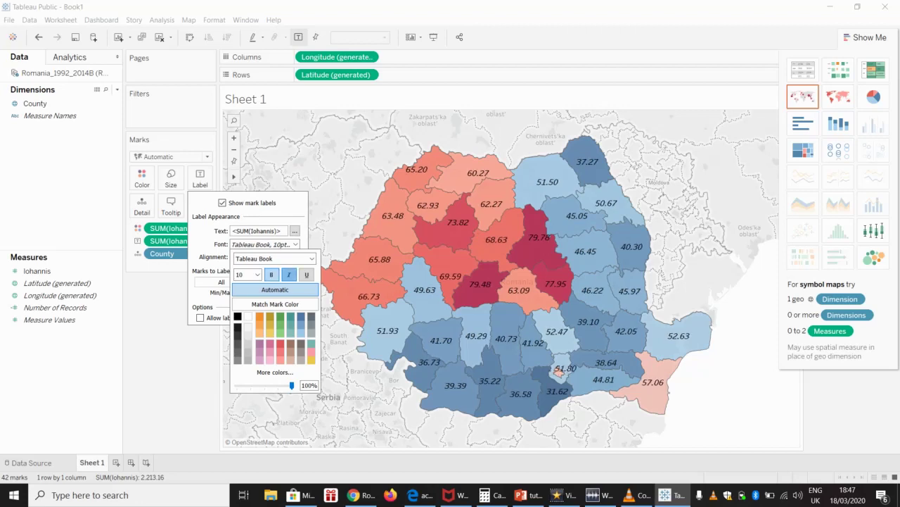
pyautogui.click(289, 274)
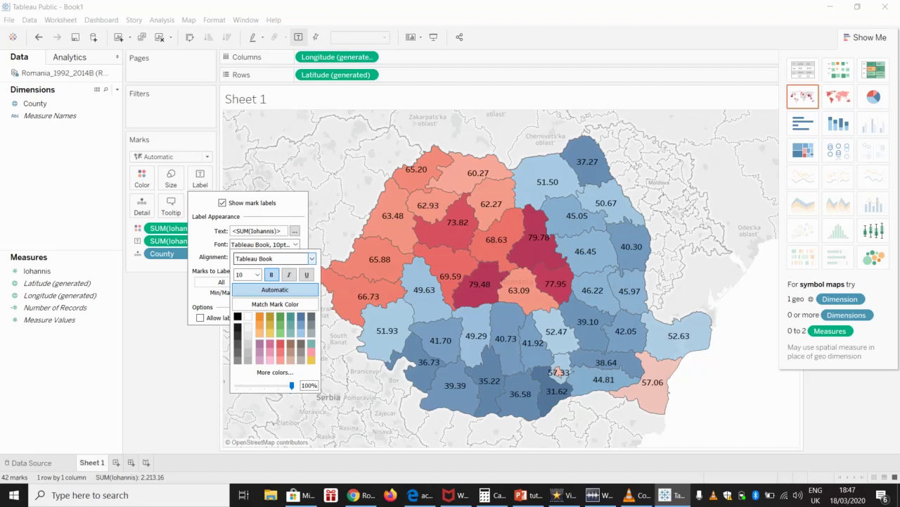
# Step: Change the label font to Verdana in regular weight
pyautogui.click(311, 258)
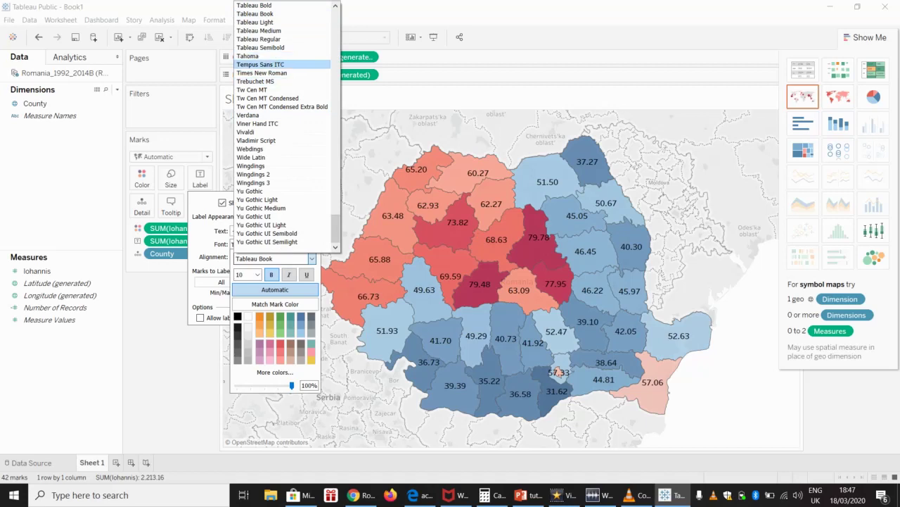
pyautogui.click(248, 115)
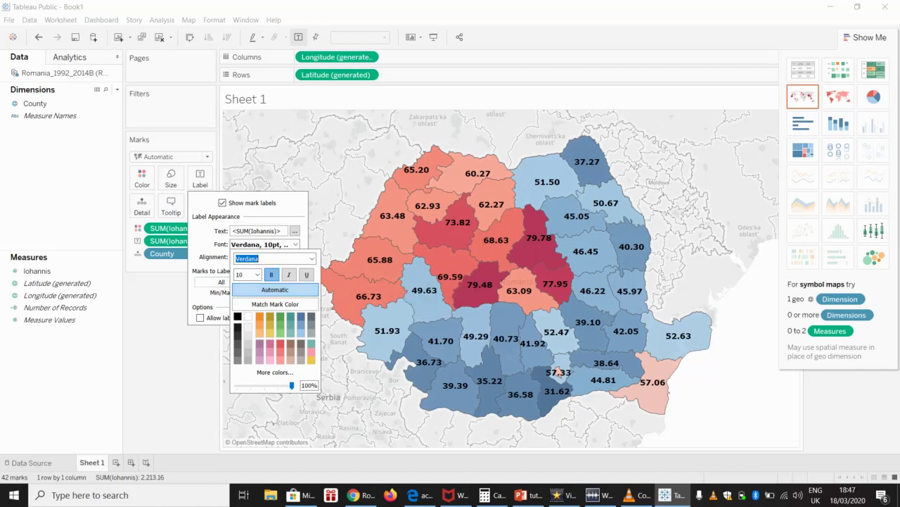
pyautogui.hotkey('ctrl', 'b')
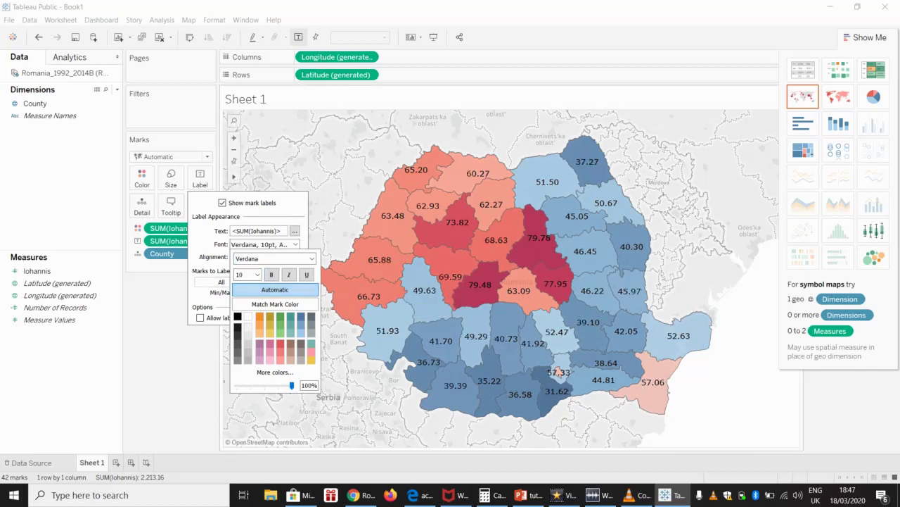
pyautogui.press('Escape')
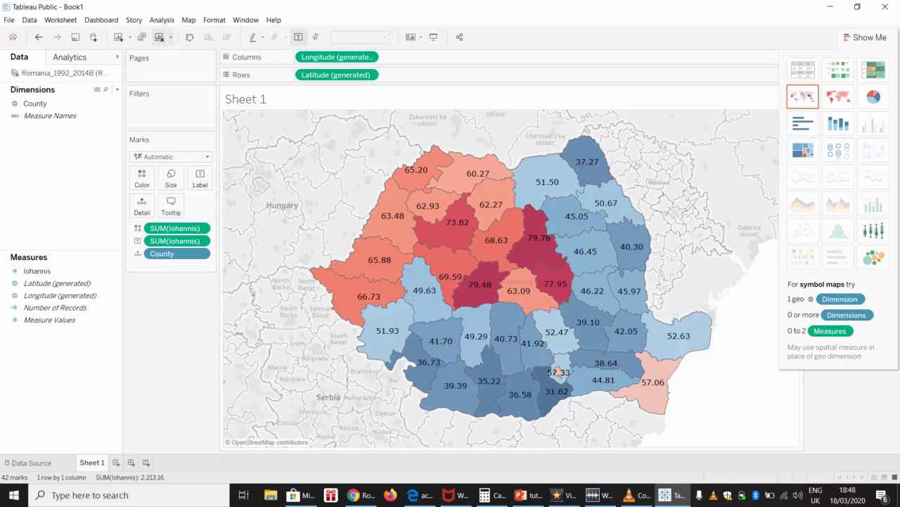
# Step: Hide the Base, Land Cover, Country/Region Names, State/Province Borders and State/Province Names map layers
pyautogui.click(189, 20)
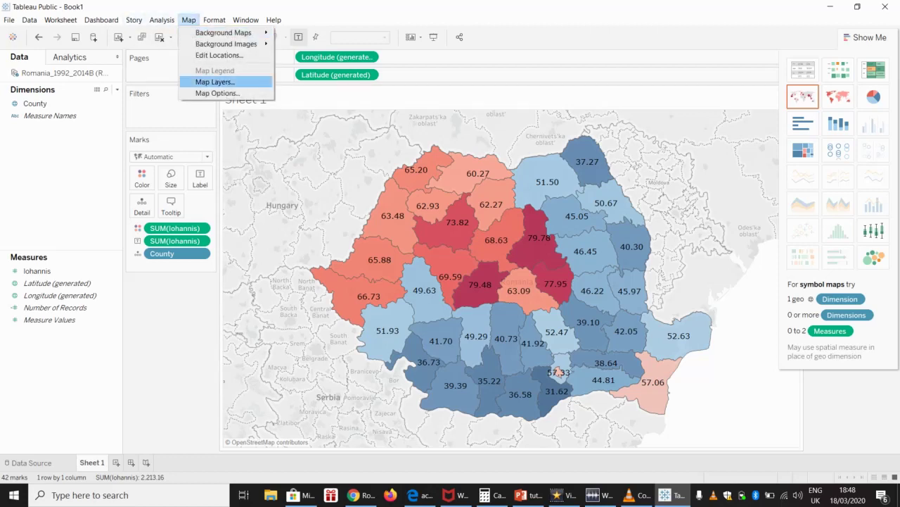
pyautogui.click(214, 82)
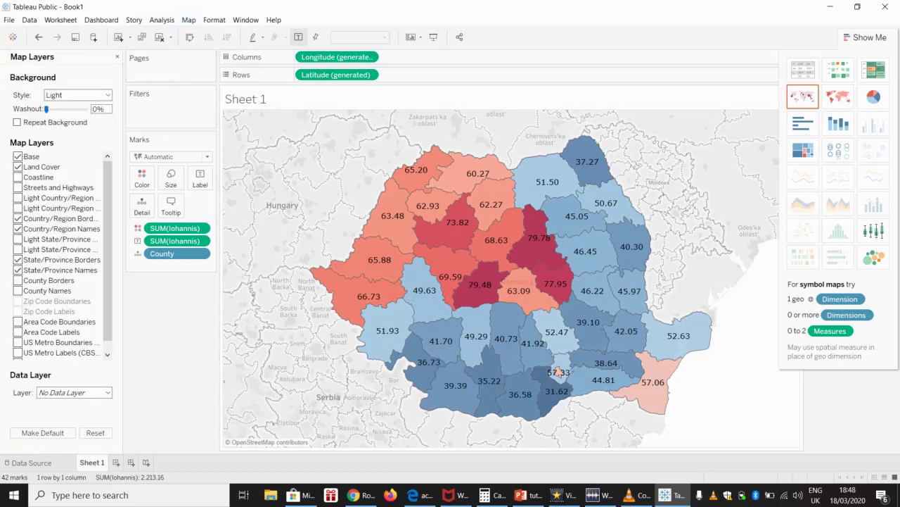
pyautogui.click(17, 157)
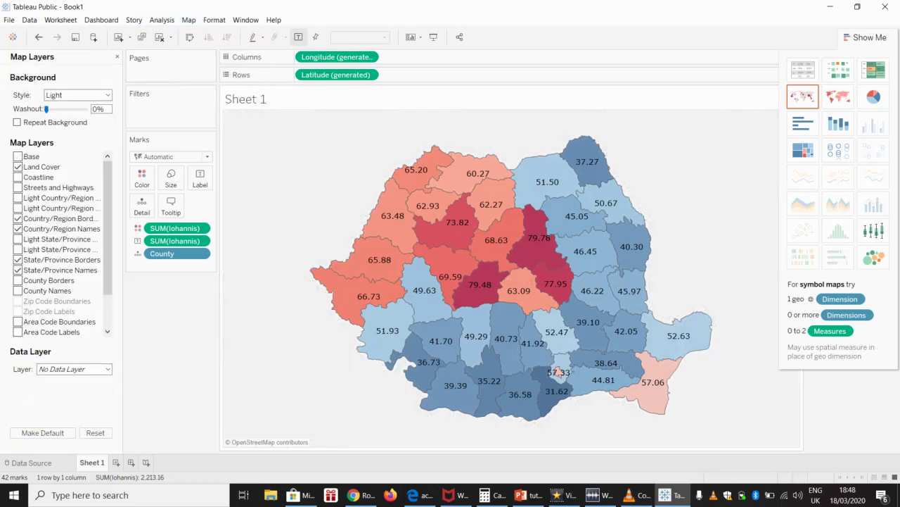
pyautogui.click(18, 167)
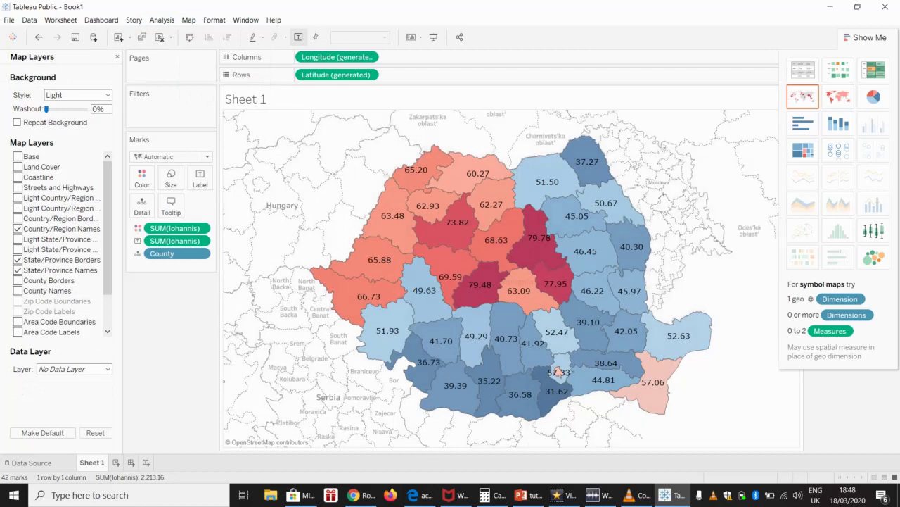
pyautogui.click(17, 229)
pyautogui.click(17, 260)
pyautogui.click(18, 271)
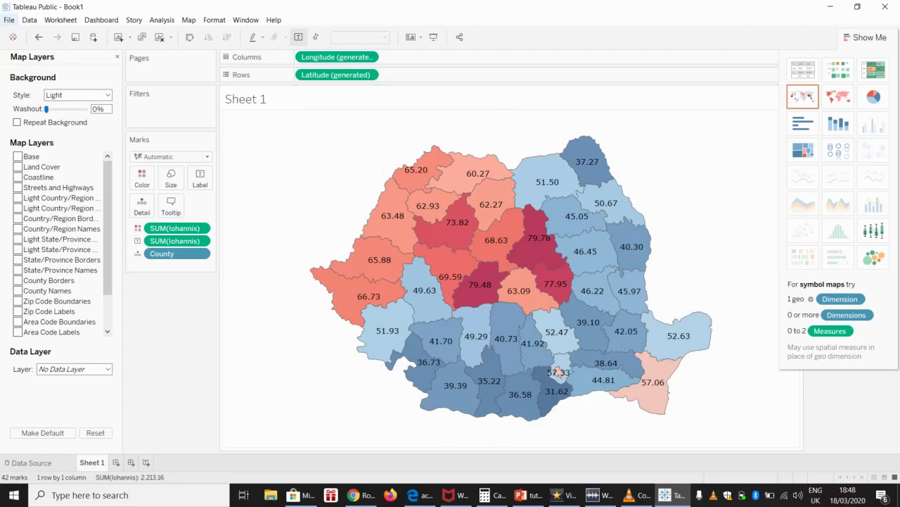
pyautogui.click(9, 20)
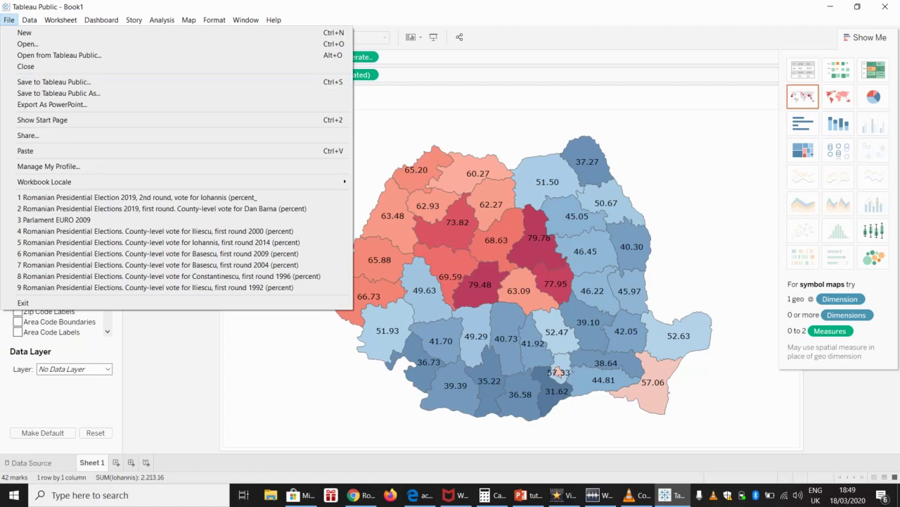
# Step: Start saving the workbook with File > Save to Tableau Public As
pyautogui.press('Escape')
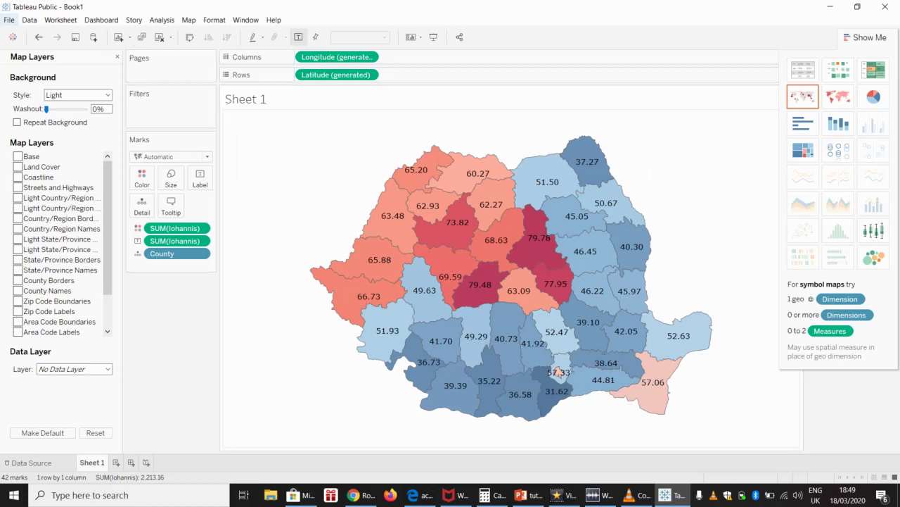
pyautogui.click(9, 19)
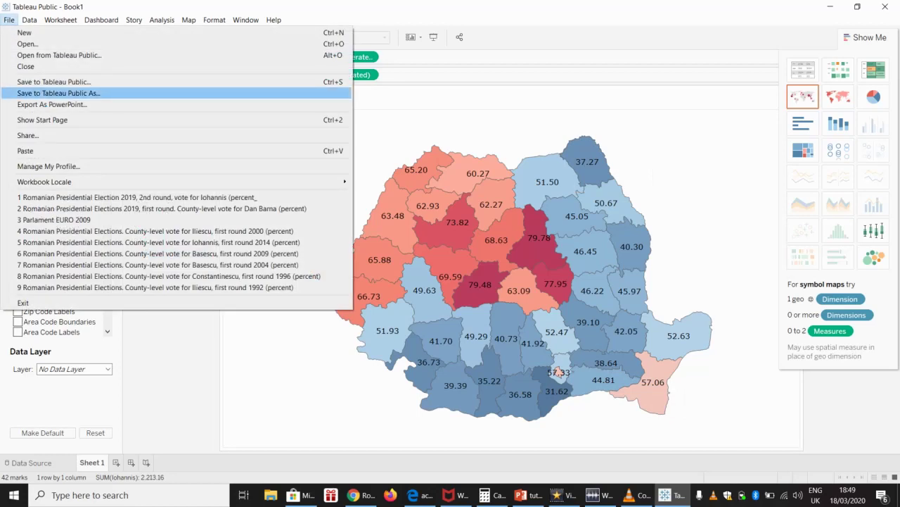
pyautogui.click(54, 82)
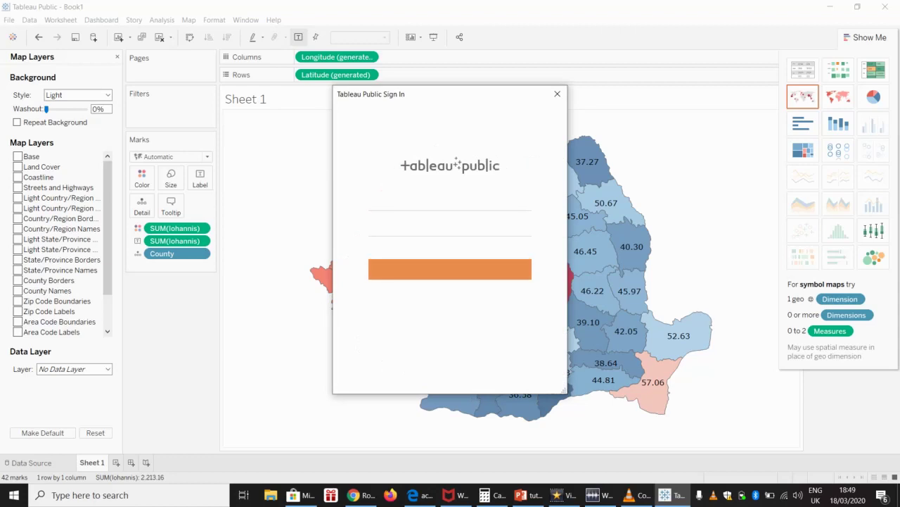
# Step: Sign in to Tableau Public with the account email and password
pyautogui.click(451, 203)
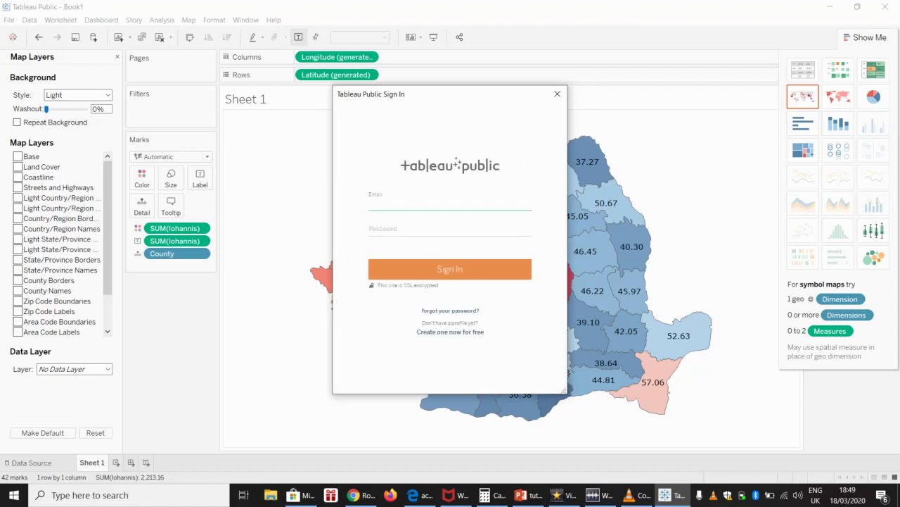
pyautogui.moveTo(355, 494)
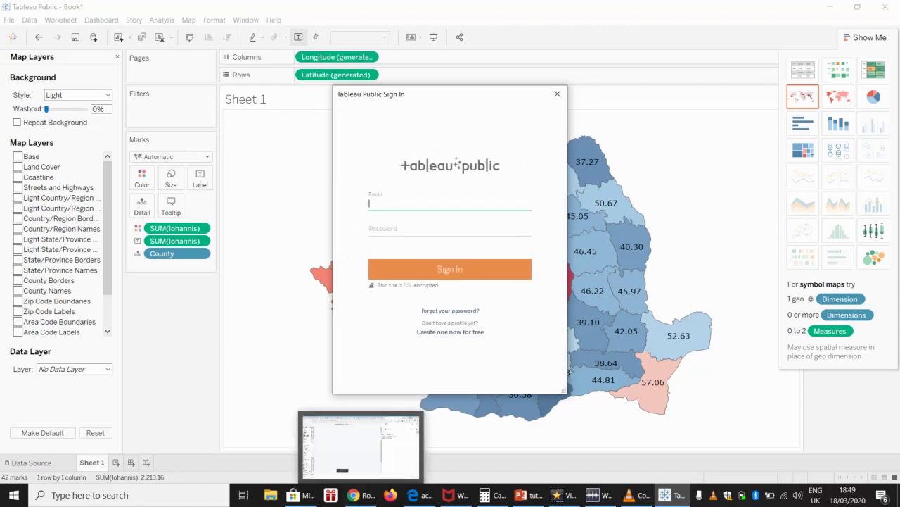
pyautogui.click(359, 443)
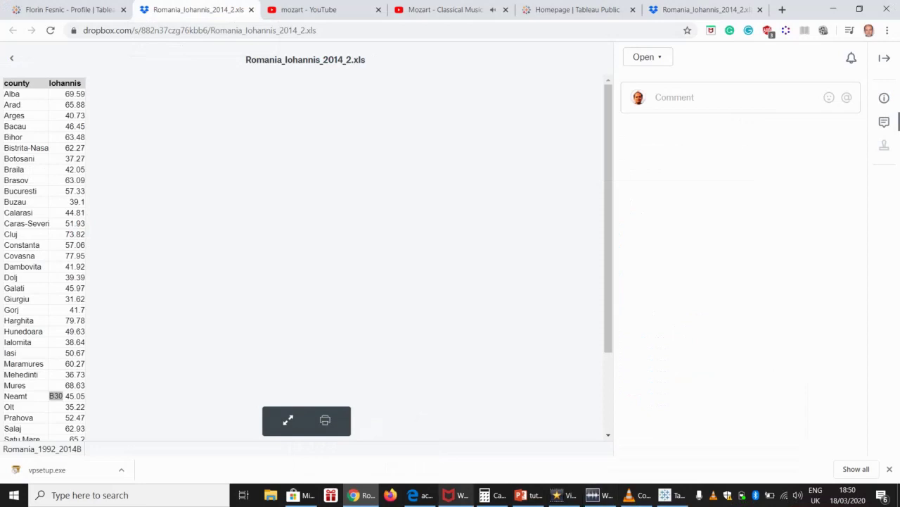
pyautogui.hotkey('alt', 'Tab')
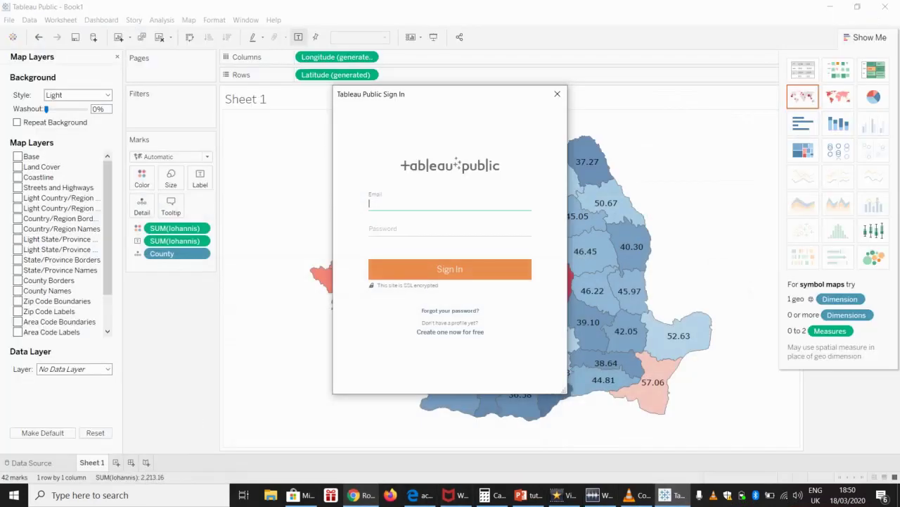
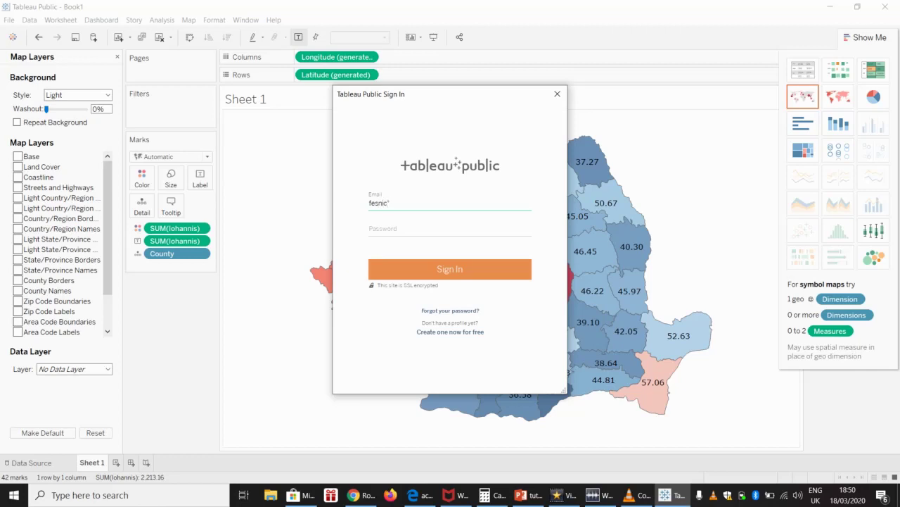
pyautogui.click(450, 229)
pyautogui.write('••••')
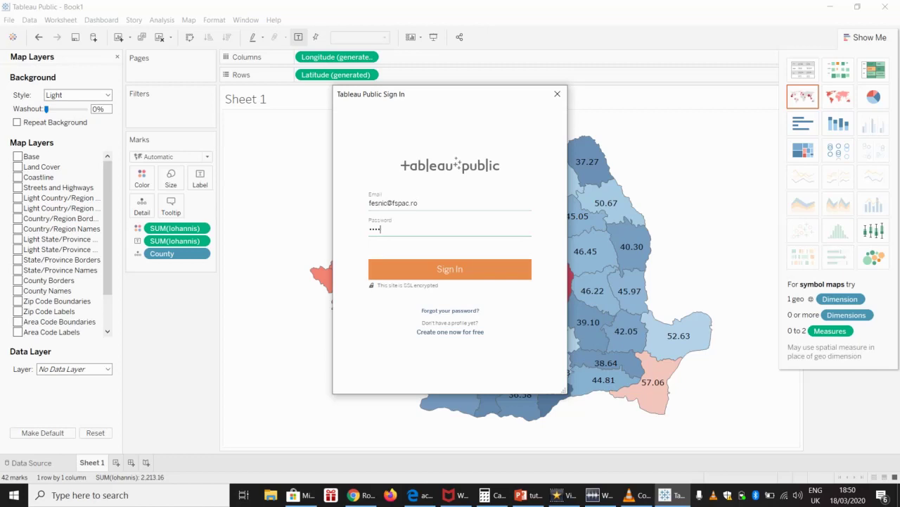
pyautogui.write('••••••••')
pyautogui.press('Tab')
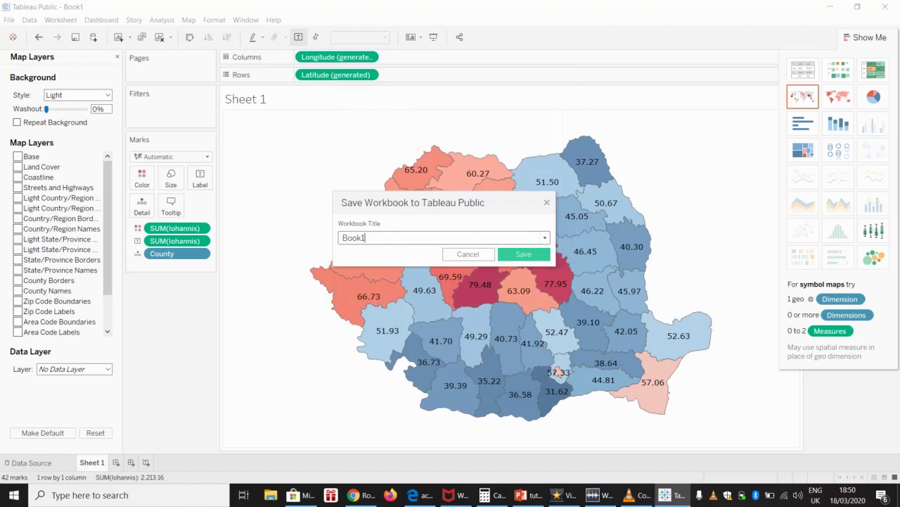
# Step: Replace Book1 with the title 'Iohannis 2014, 2nd round' and publish the workbook
pyautogui.write('IOhannis')
pyautogui.write('015')
pyautogui.press('BackSpace')
pyautogui.write('4, 2nd round')
pyautogui.click(350, 238)
pyautogui.press('BackSpace')
pyautogui.write('o')
pyautogui.press('Return')
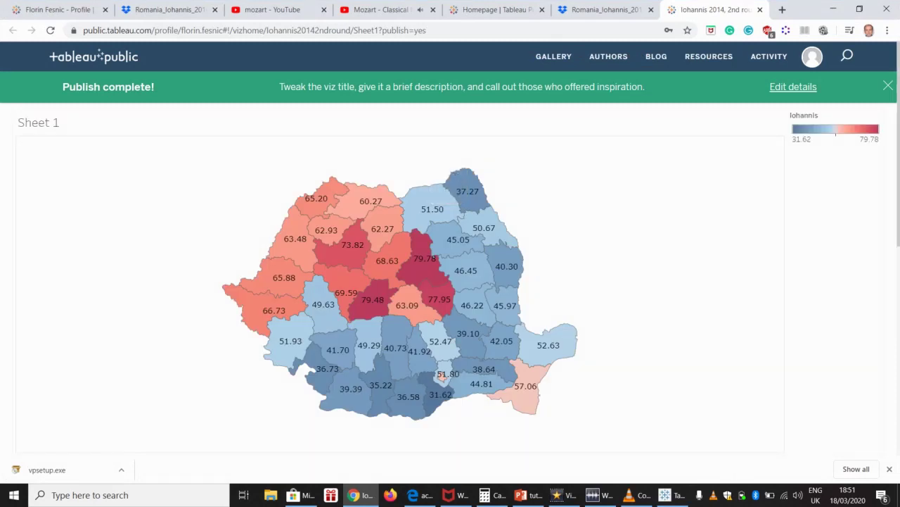
# Step: Scroll through the published map page, then return to the PowerPoint presentation
pyautogui.scroll(-3, 451, 267)
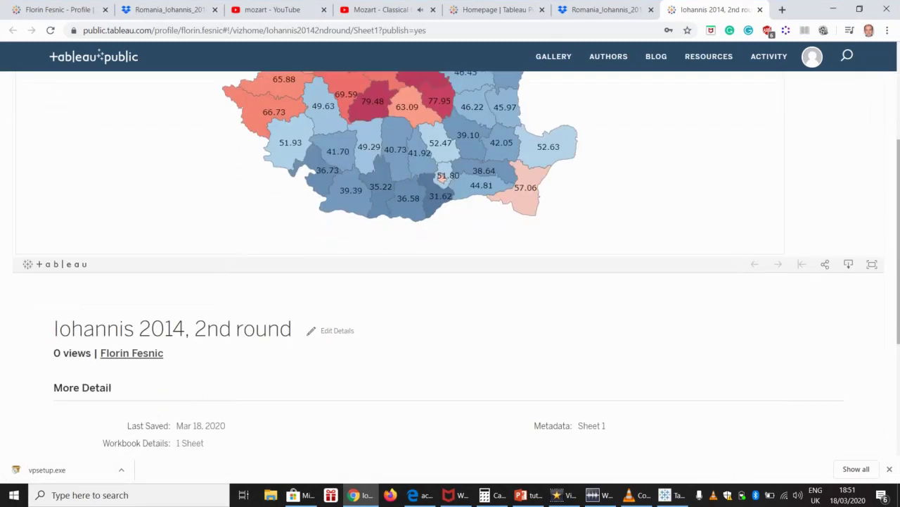
pyautogui.scroll(3, 451, 268)
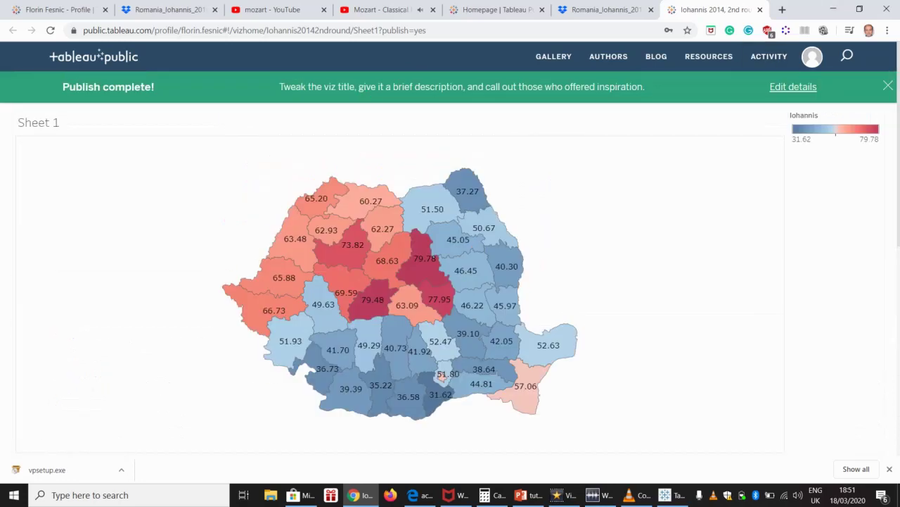
pyautogui.click(527, 495)
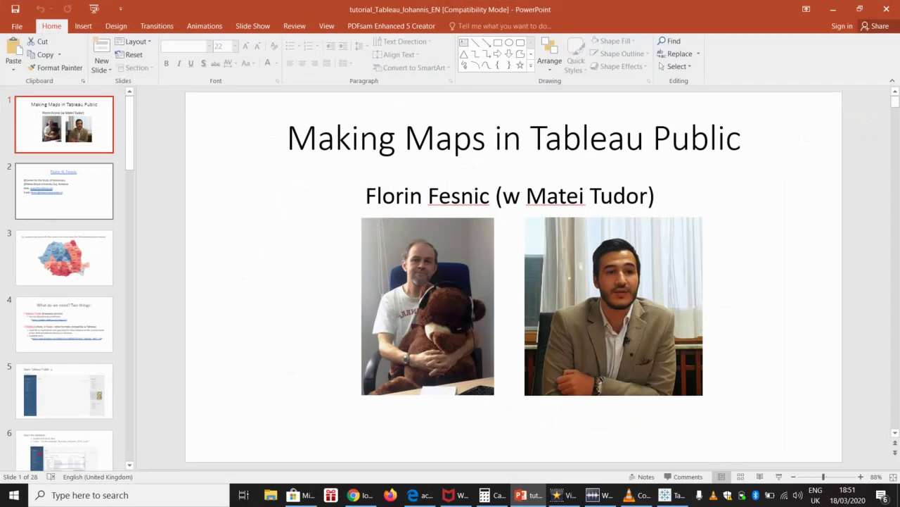
# Step: Select slide 28, Questions? Comments? Complaints?, and present it as a slide show
pyautogui.scroll(-8, 129, 133)
pyautogui.scroll(-10, 63, 281)
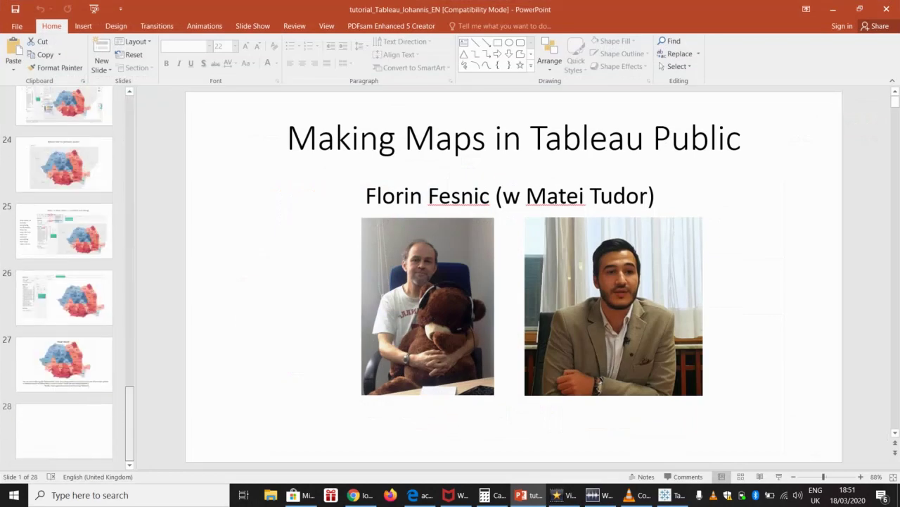
pyautogui.click(63, 427)
pyautogui.click(779, 477)
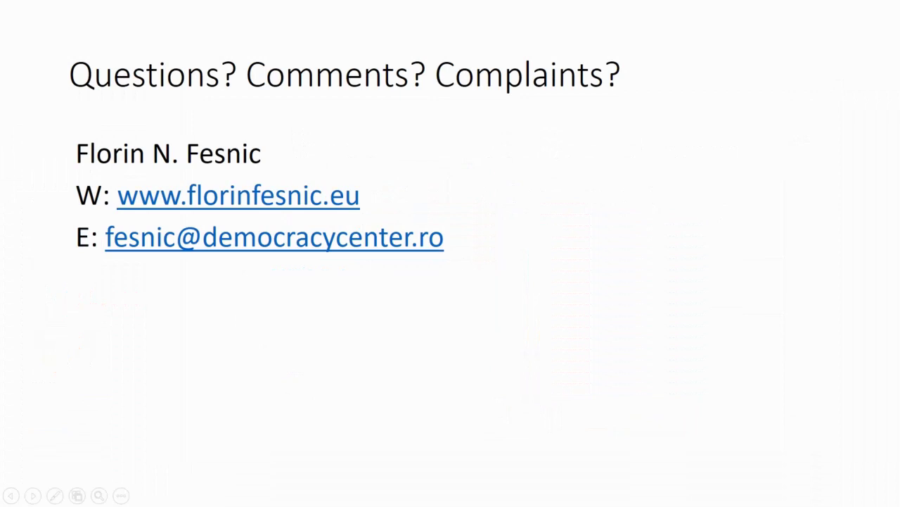